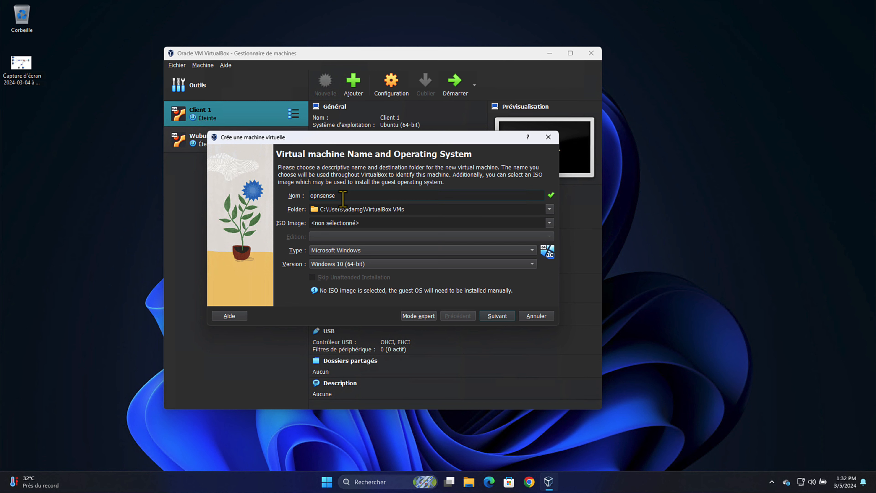
Attach the OPNsense-24.1-dvd-amd64 ISO from the Téléchargements folder as the new machine's installation image
{"action": "left_click", "coordinate": [550, 223]}
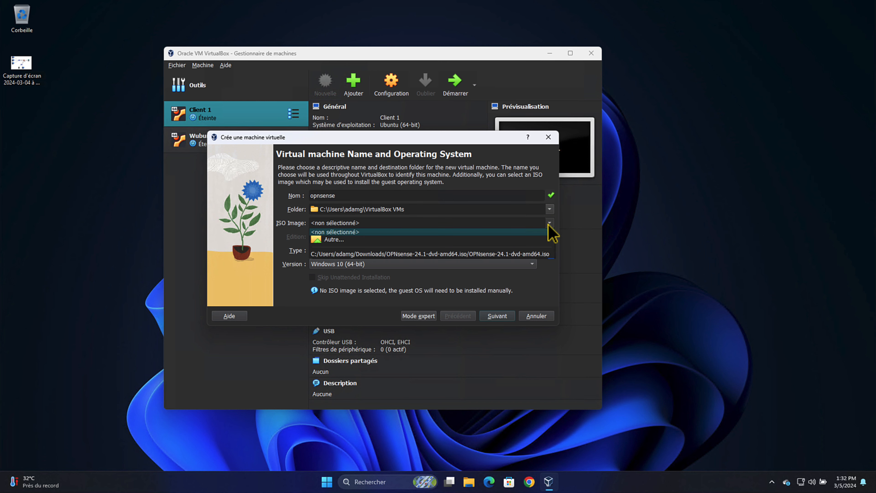
{"action": "left_click", "coordinate": [430, 243]}
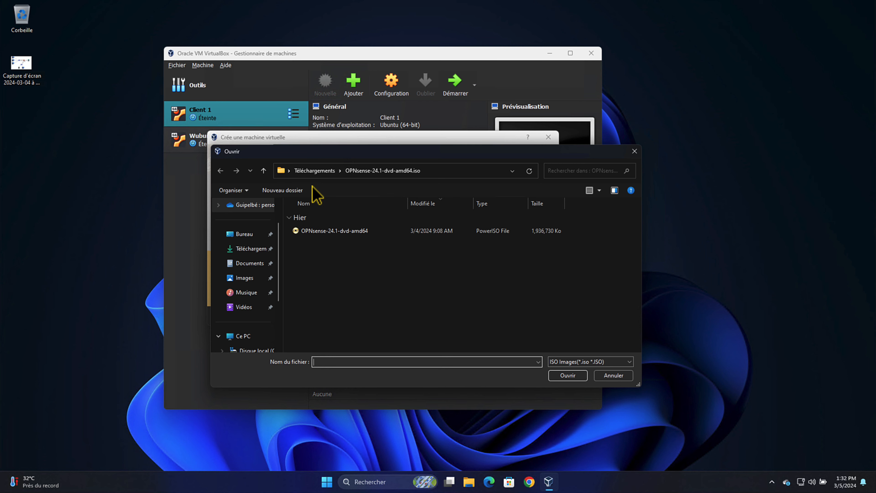
{"action": "left_click", "coordinate": [314, 172]}
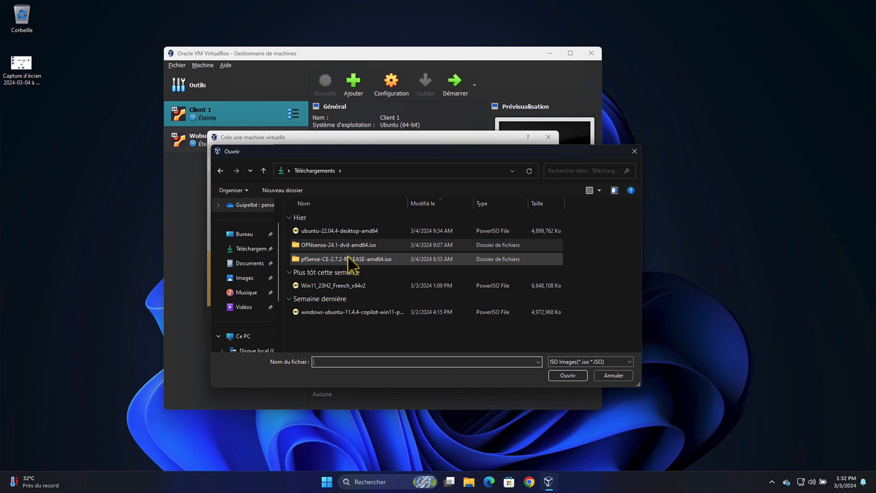
{"action": "double_click", "coordinate": [366, 246]}
{"action": "double_click", "coordinate": [349, 232]}
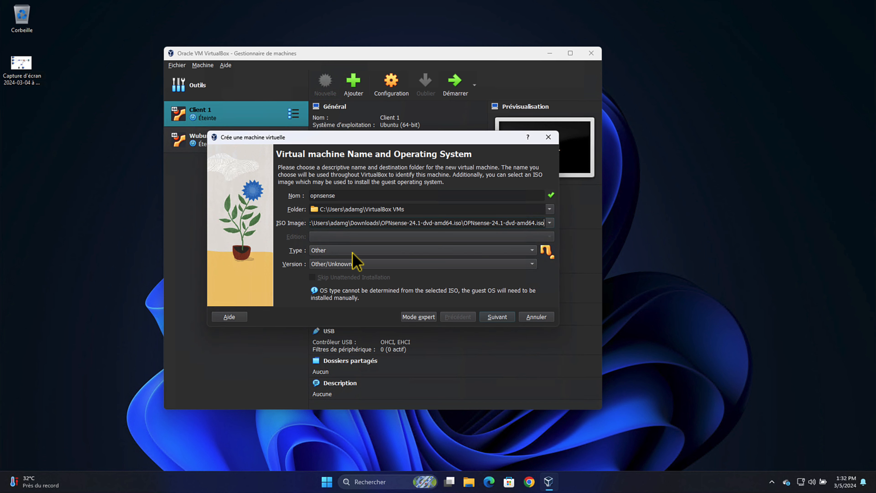
Set the guest system type to BSD and the version to FreeBSD (64-bit), and continue to the hardware settings
{"action": "left_click", "coordinate": [342, 252]}
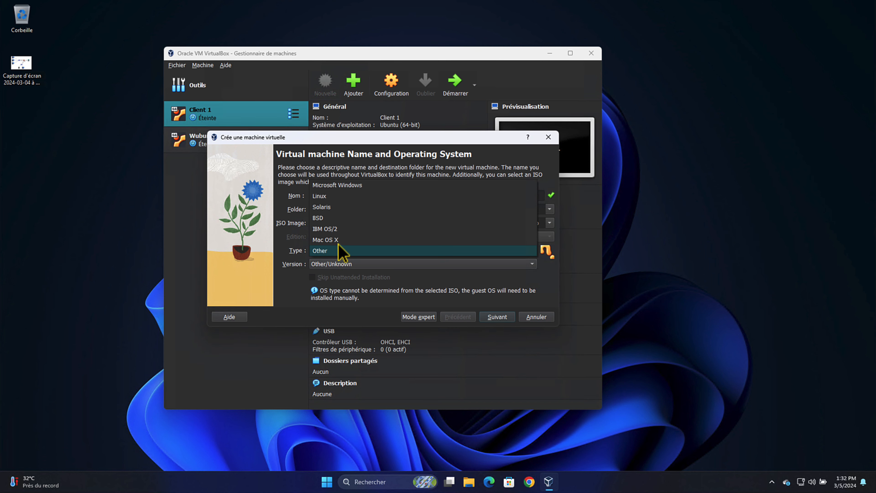
{"action": "left_click", "coordinate": [356, 220]}
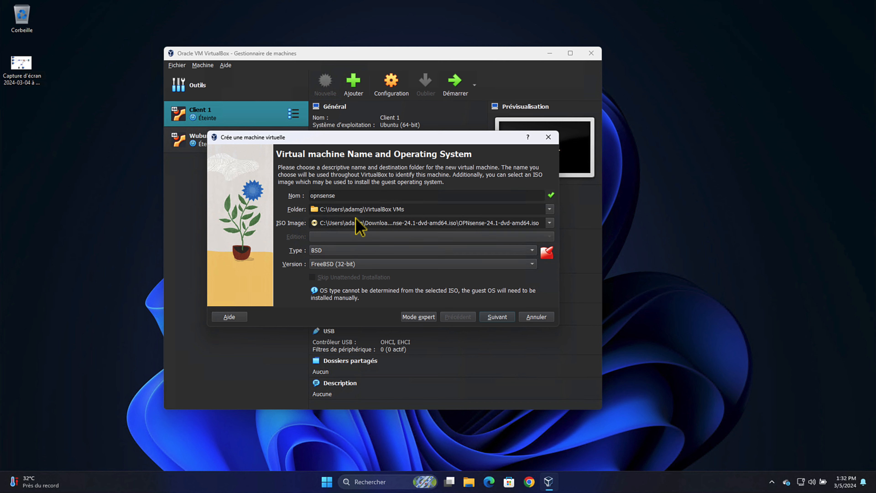
{"action": "left_click", "coordinate": [356, 265]}
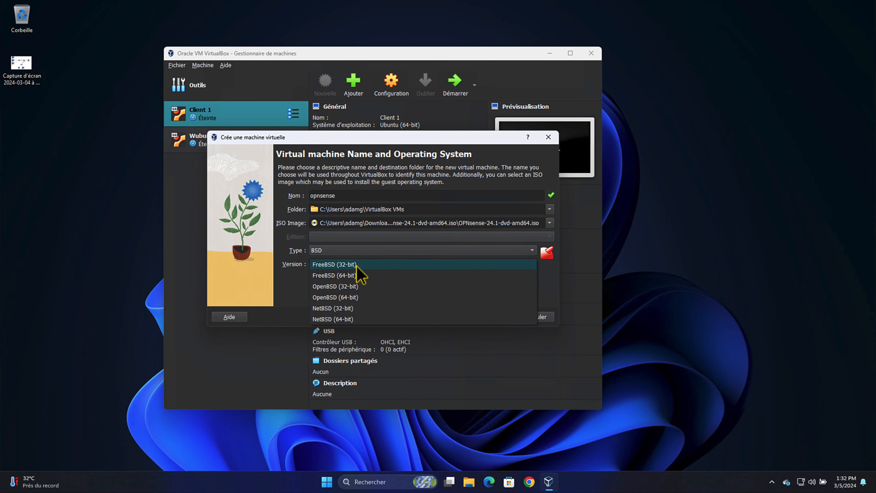
{"action": "left_click", "coordinate": [350, 276]}
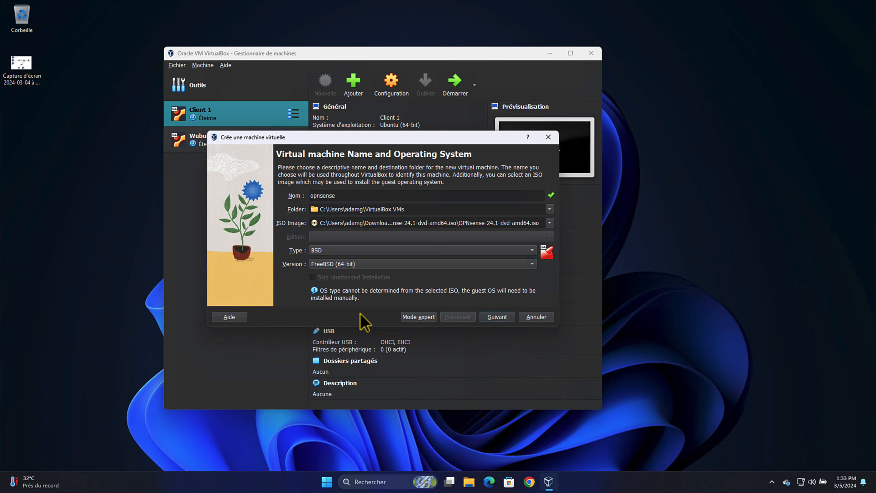
{"action": "left_click", "coordinate": [497, 317]}
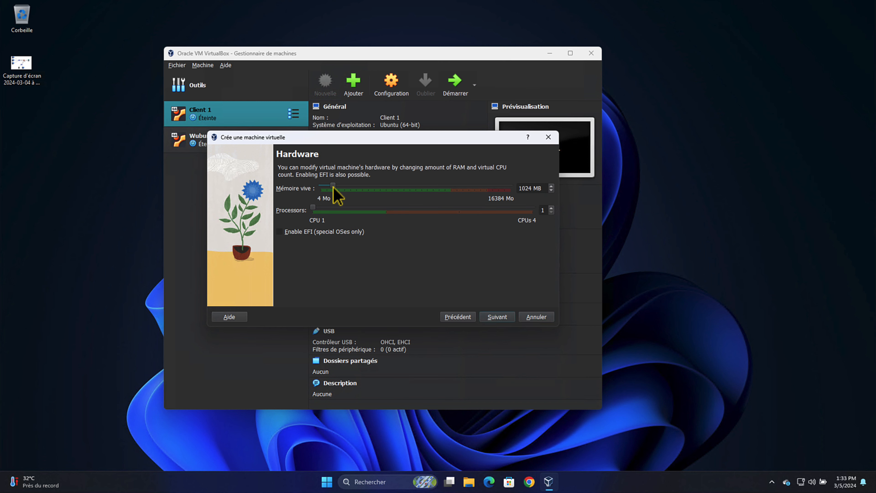
Allocate 2048 MB of memory and a 20 GB virtual hard disk, and finish creating the opnsense machine
{"action": "left_click_drag", "start_coordinate": [333, 187], "coordinate": [343, 187]}
{"action": "left_click", "coordinate": [498, 317]}
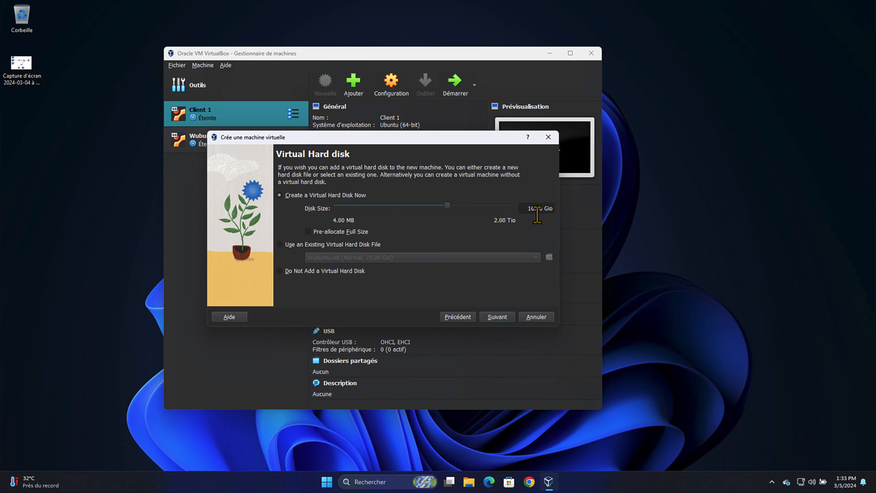
{"action": "left_click_drag", "start_coordinate": [544, 211], "coordinate": [516, 211]}
{"action": "type", "text": "2"}
{"action": "left_click", "coordinate": [499, 318]}
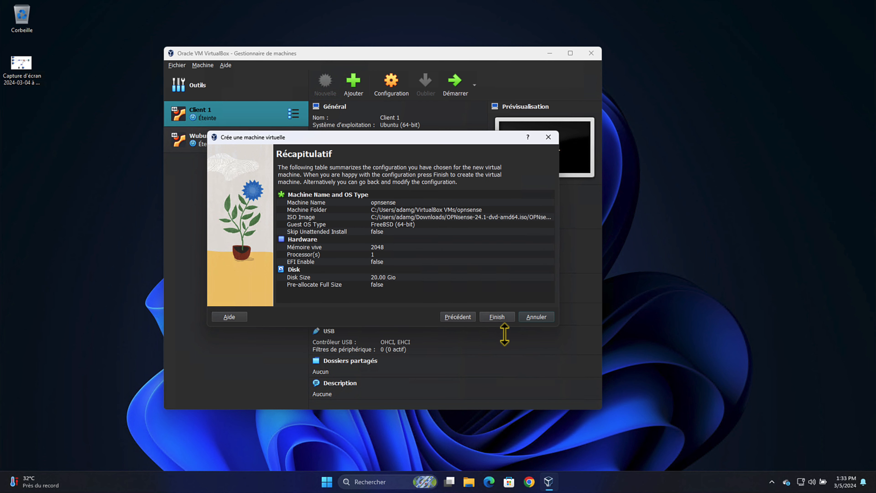
{"action": "left_click", "coordinate": [499, 317]}
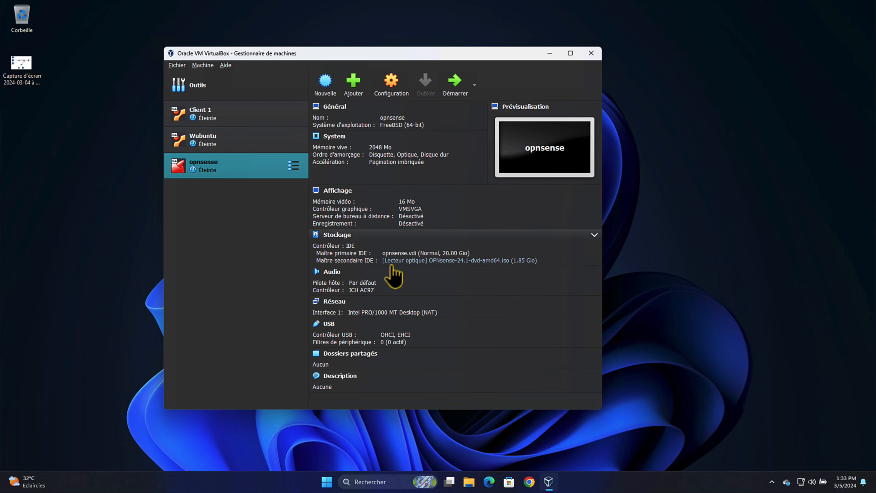
Open the opnsense machine's network settings with advanced options shown and keep Adapter 1 on NAT
{"action": "left_click", "coordinate": [398, 87]}
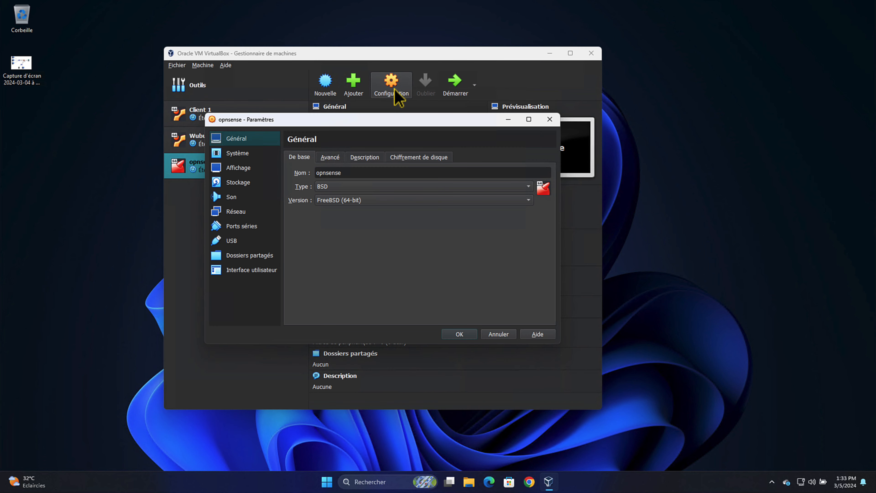
{"action": "left_click", "coordinate": [234, 212]}
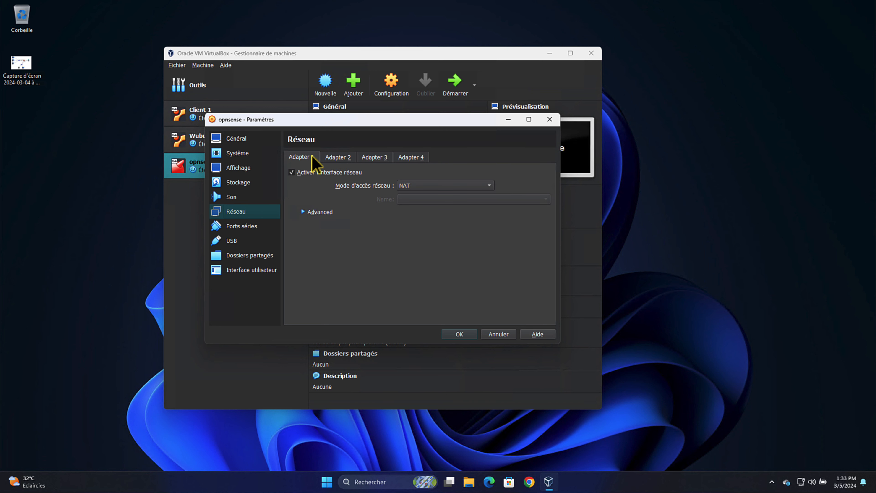
{"action": "left_click", "coordinate": [318, 213]}
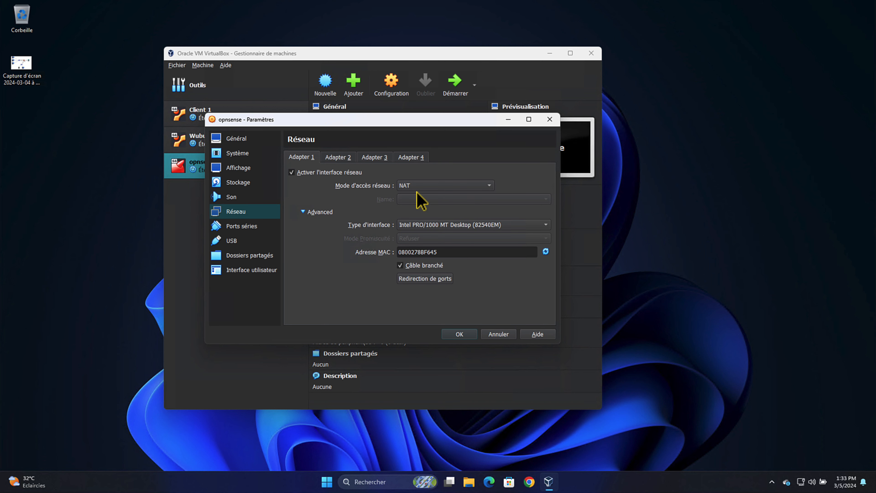
{"action": "left_click", "coordinate": [426, 186]}
{"action": "left_click", "coordinate": [426, 186]}
Enable Adapter 2 and attach it to the internal network (Réseau interne) named LAN
{"action": "left_click", "coordinate": [342, 158]}
{"action": "left_click", "coordinate": [305, 172]}
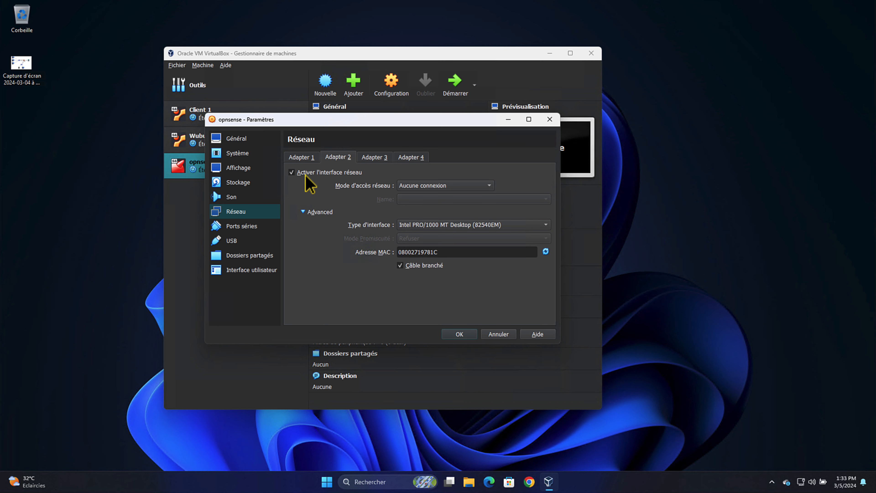
{"action": "left_click", "coordinate": [314, 215]}
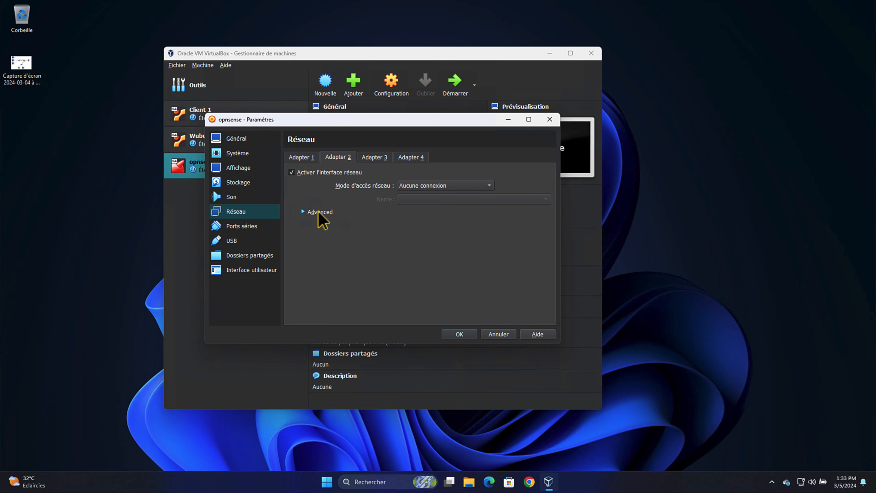
{"action": "left_click", "coordinate": [317, 216]}
{"action": "left_click", "coordinate": [441, 186]}
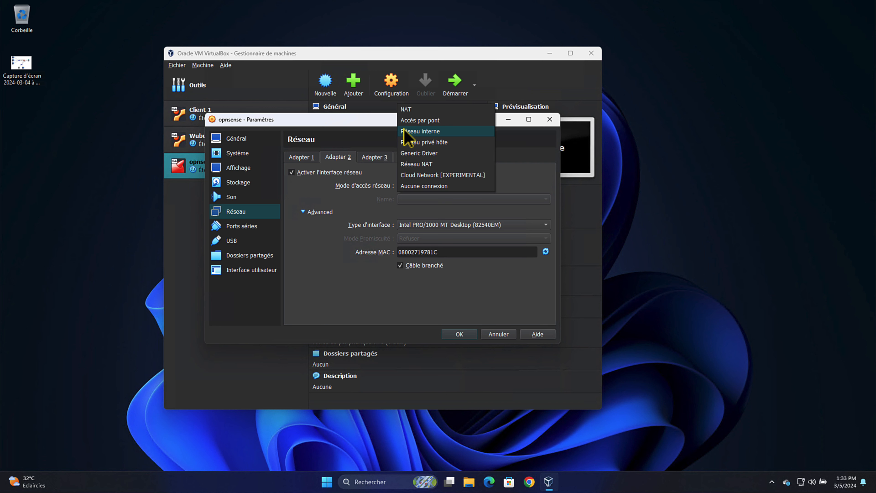
{"action": "left_click", "coordinate": [418, 132]}
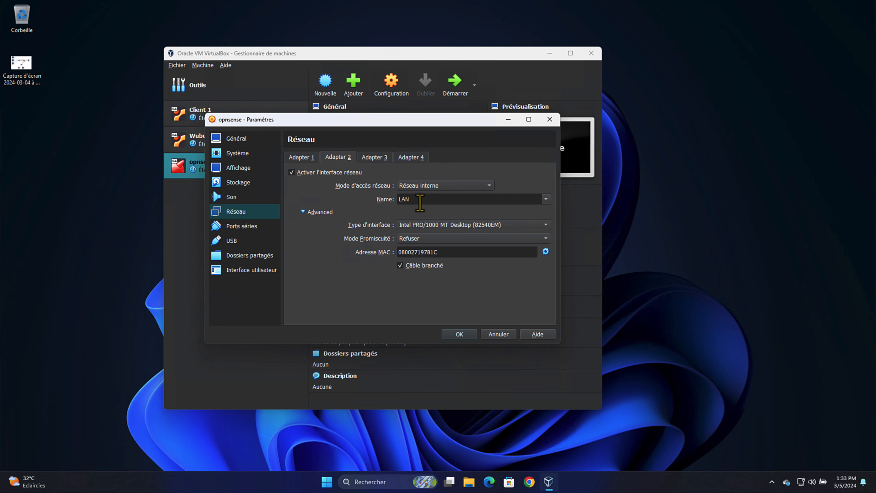
{"action": "left_click", "coordinate": [547, 200]}
{"action": "left_click", "coordinate": [490, 208]}
Enable Adapter 3, attach it to the NAT network (Réseau NAT) named DMZ, and save the machine's settings
{"action": "left_click", "coordinate": [374, 158]}
{"action": "left_click", "coordinate": [316, 173]}
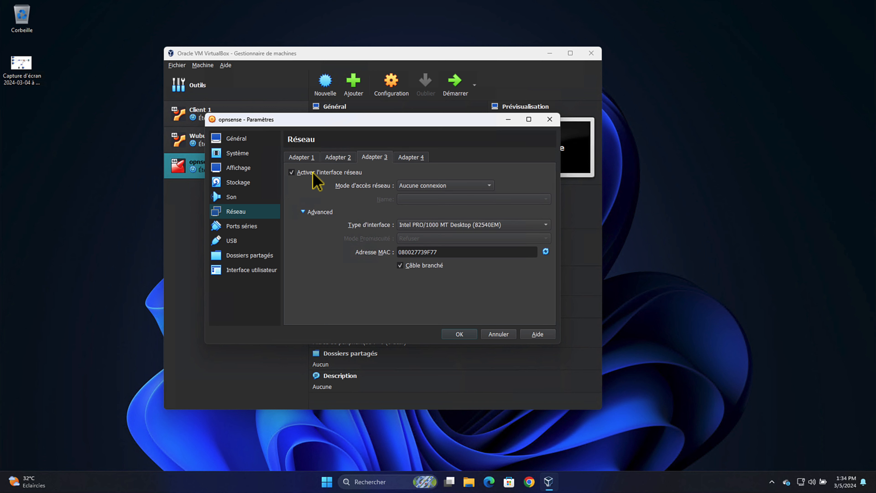
{"action": "left_click", "coordinate": [443, 185]}
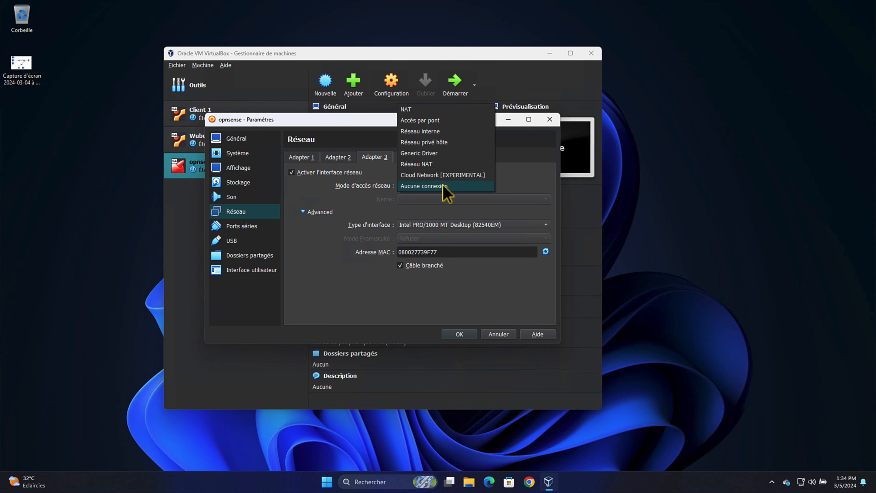
{"action": "left_click", "coordinate": [419, 164]}
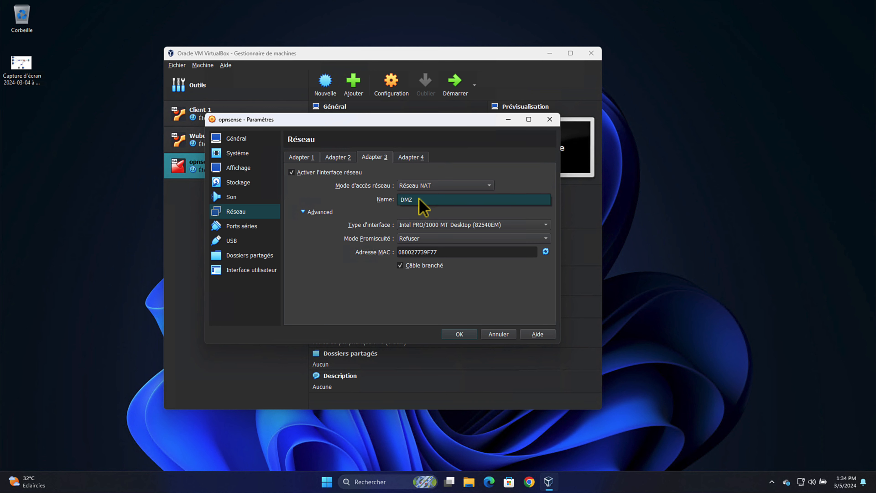
{"action": "left_click", "coordinate": [387, 212]}
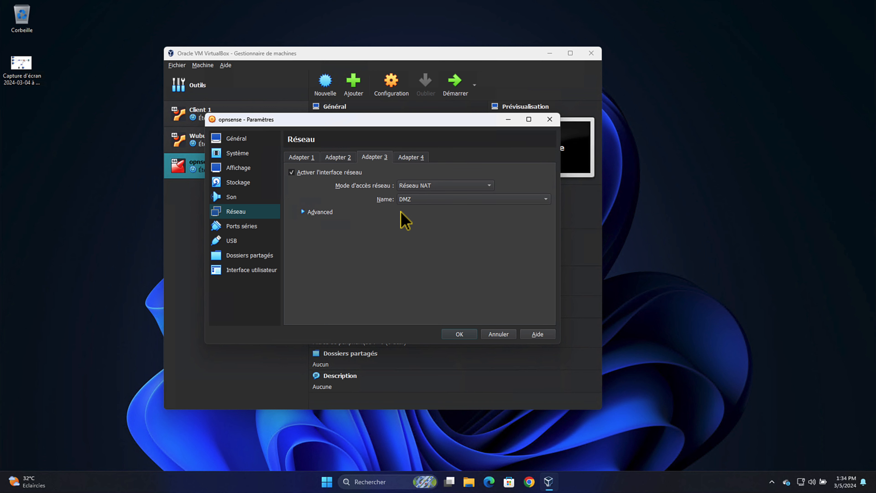
{"action": "left_click", "coordinate": [328, 212]}
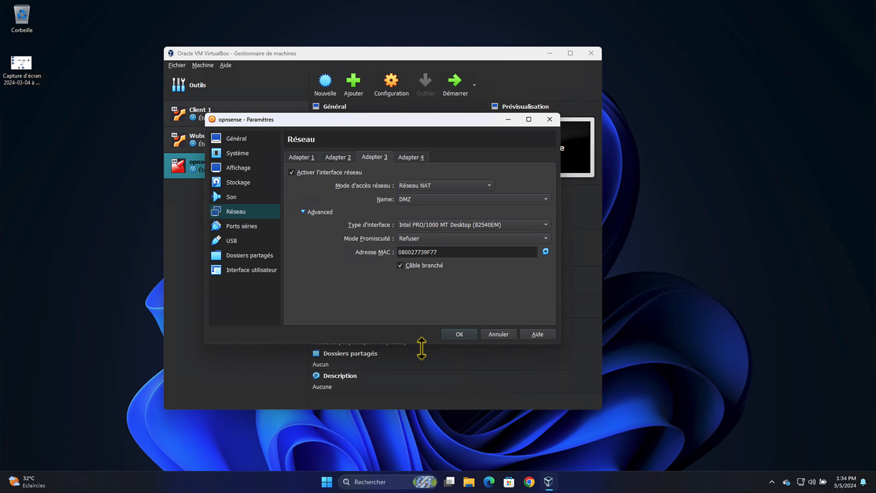
{"action": "left_click", "coordinate": [450, 337]}
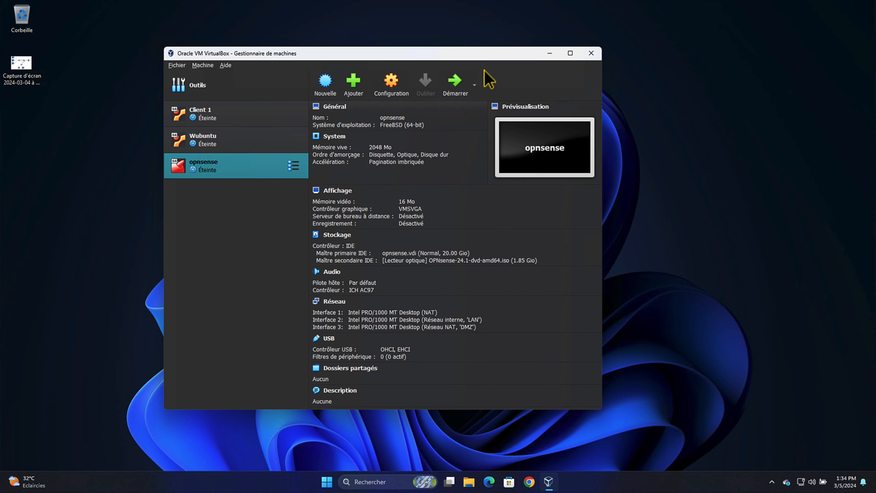
Start the opnsense machine and log in at its console as installer with the account password
{"action": "left_click", "coordinate": [449, 90]}
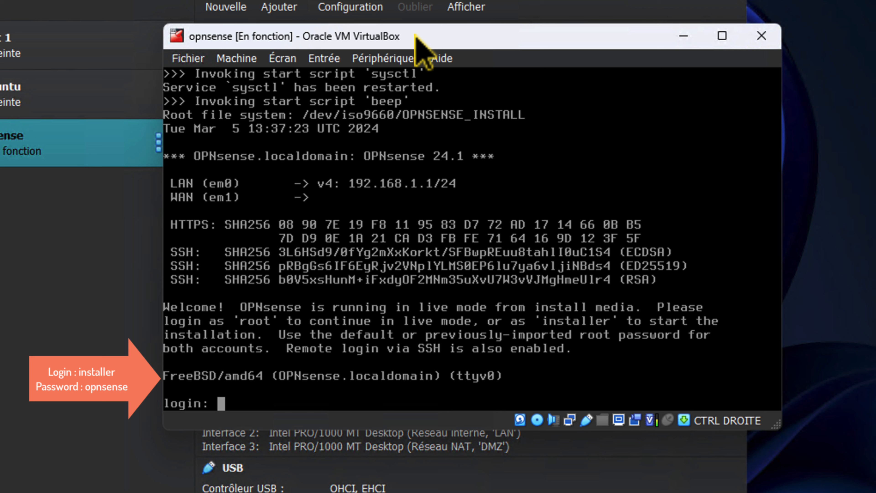
{"action": "type", "text": "instq"}
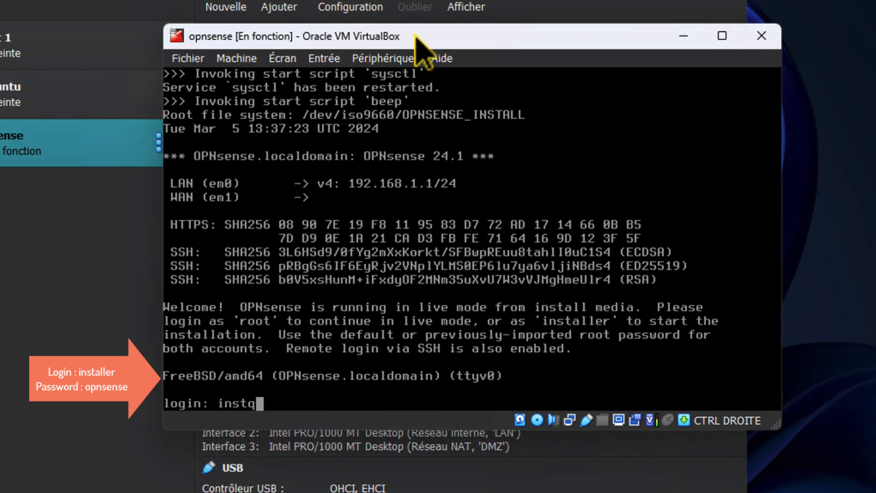
{"action": "key", "text": "BackSpace"}
{"action": "type", "text": "aller"}
{"action": "key", "text": "Return"}
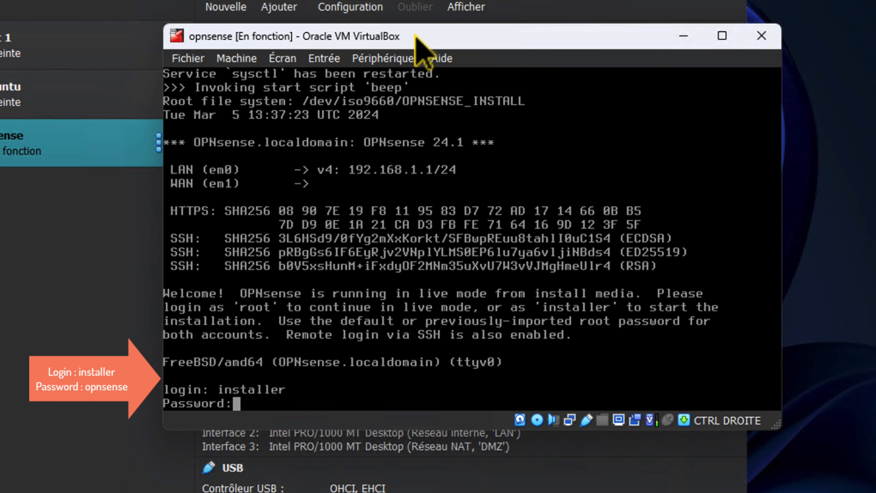
{"action": "key", "text": "Return"}
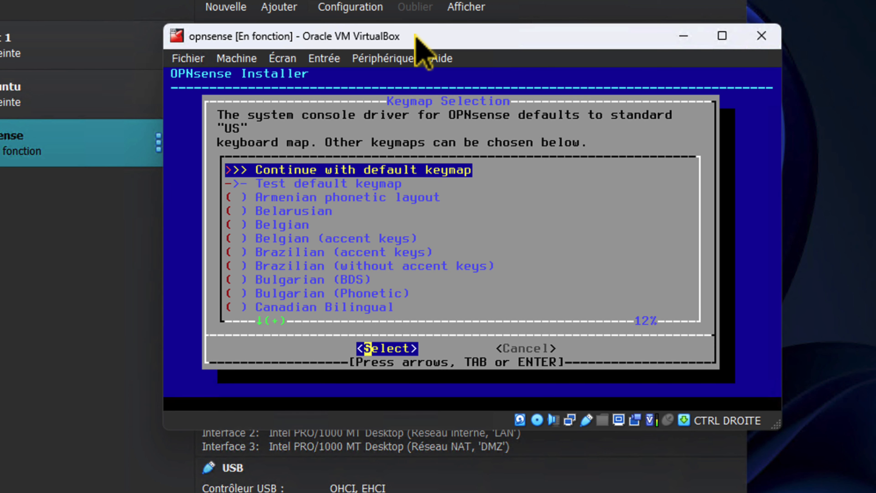
Continue the OPNsense installation with the default keymap
{"action": "key", "text": "Down"}
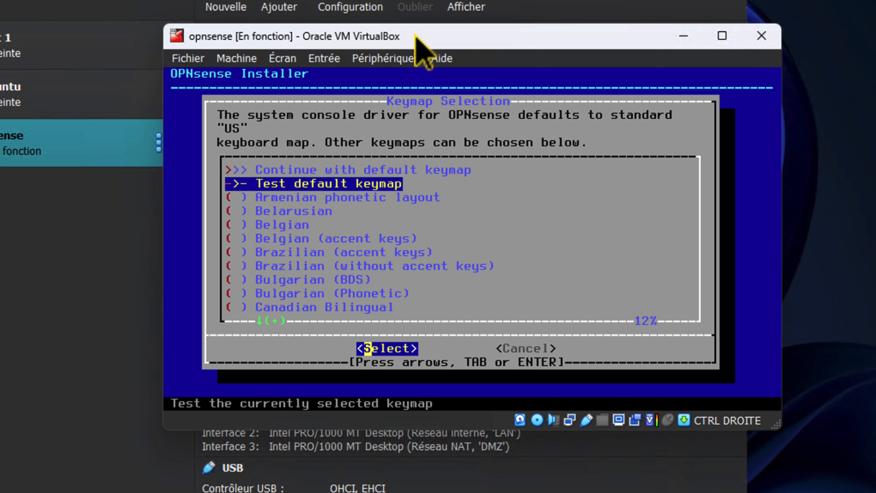
{"action": "key", "text": "Up"}
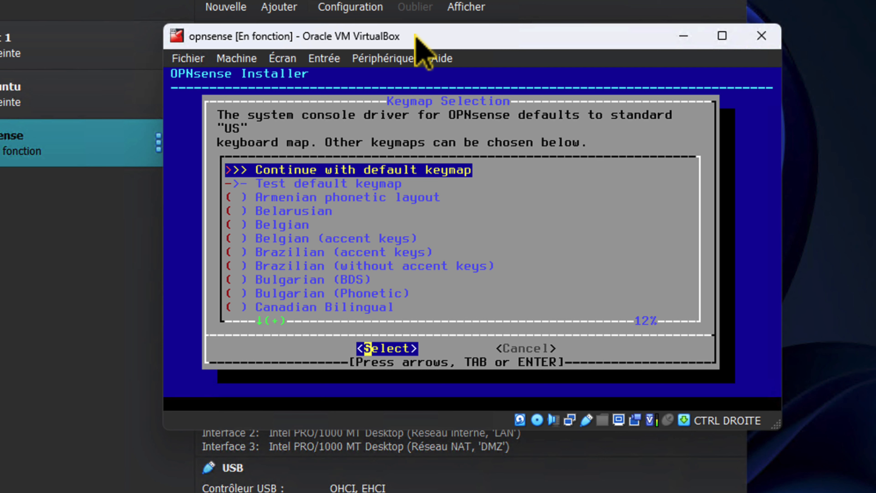
{"action": "key", "text": "Return"}
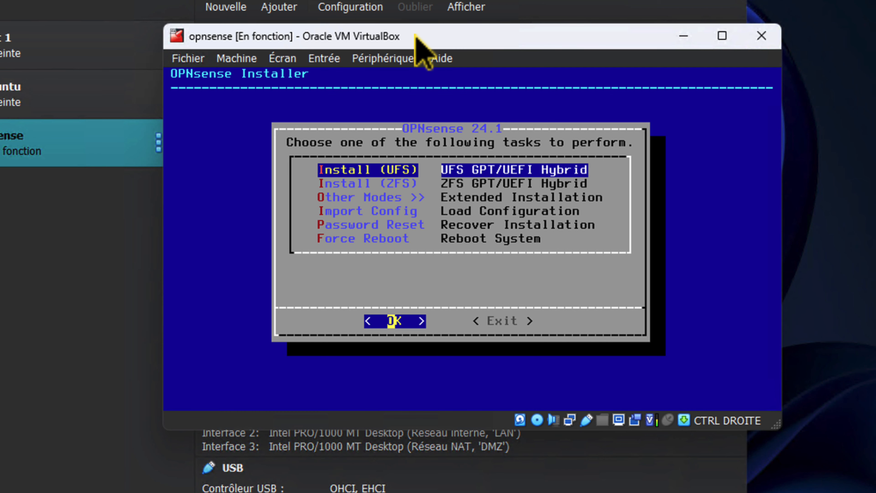
Choose the UFS installation onto the 20GB hard disk ada0 and confirm destroying its current contents
{"action": "key", "text": "Return"}
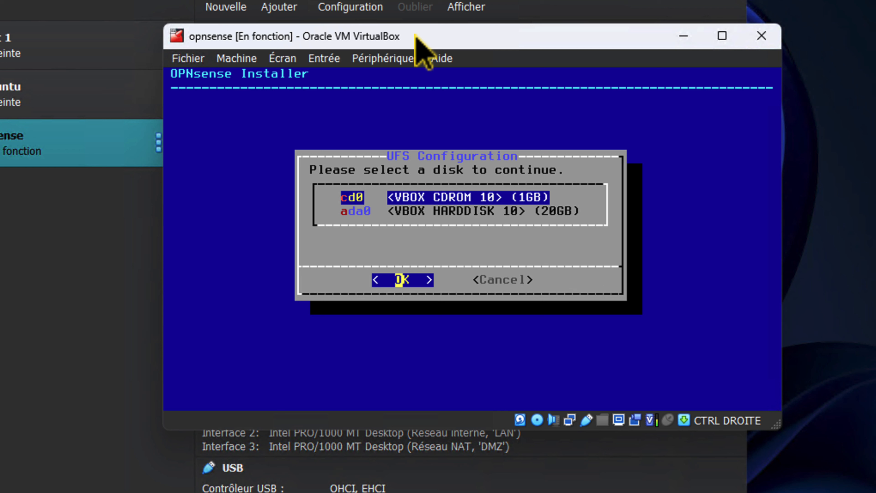
{"action": "key", "text": "Down"}
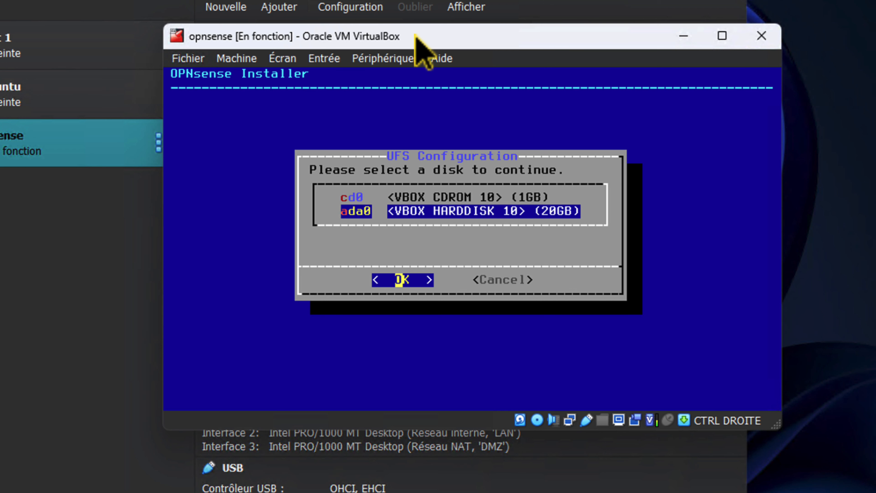
{"action": "key", "text": "Return"}
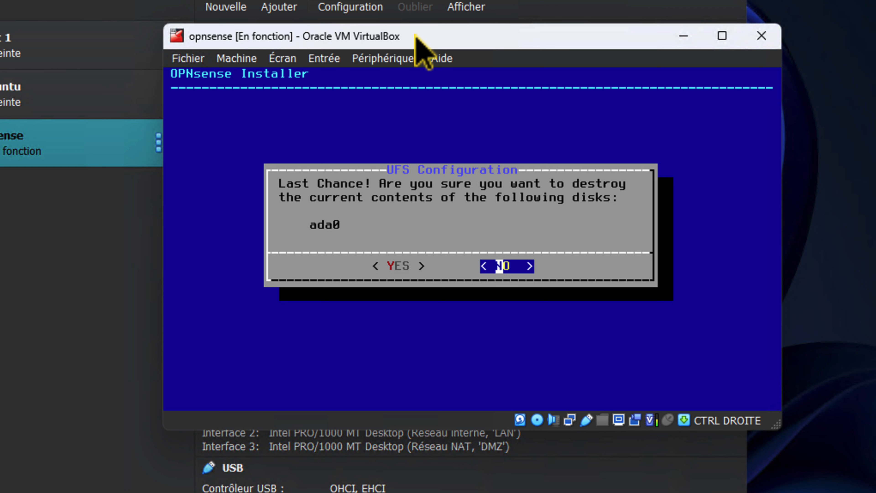
{"action": "key", "text": "Left"}
{"action": "key", "text": "Return"}
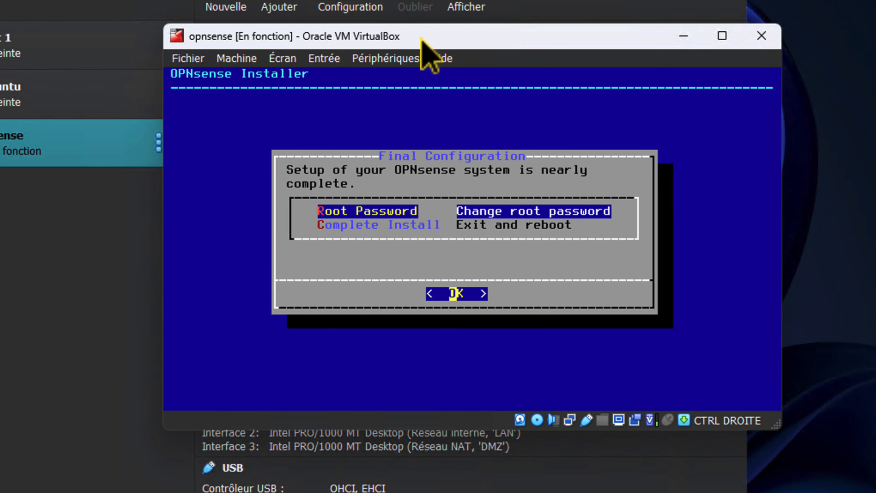
Complete the installation with a reboot and shut down the opnsense machine by ACPI
{"action": "key", "text": "Down"}
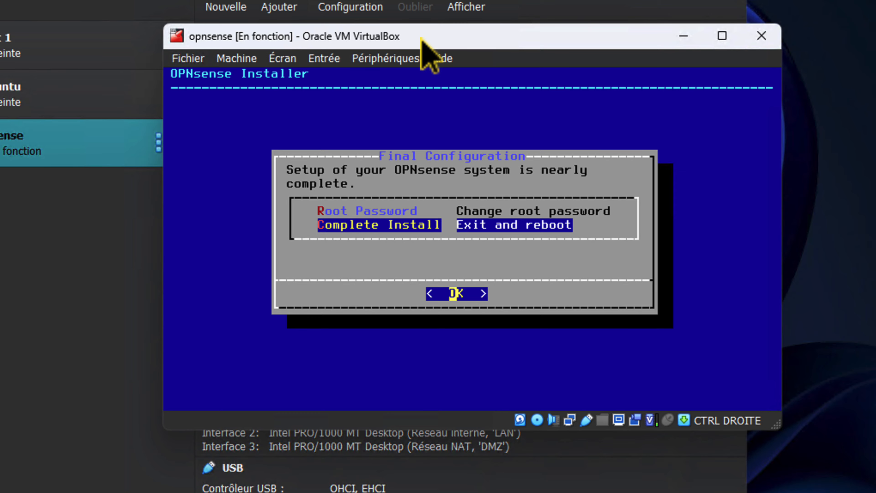
{"action": "key", "text": "Return"}
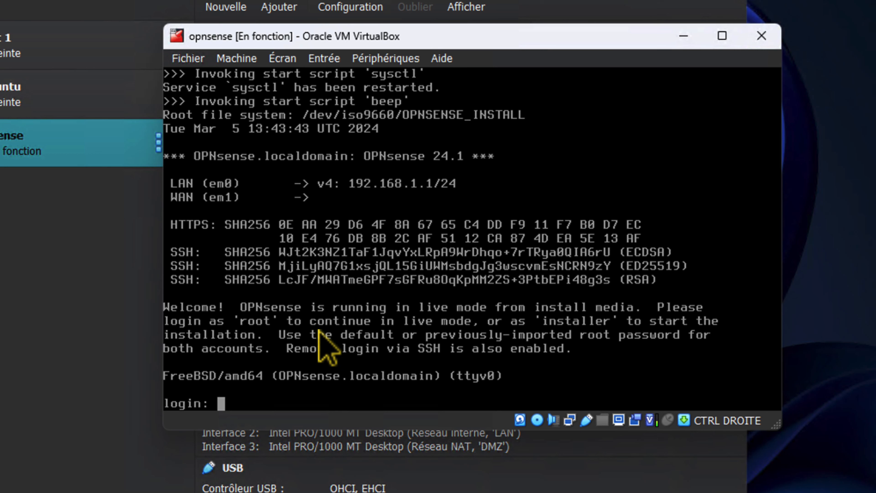
{"action": "left_click", "coordinate": [242, 58]}
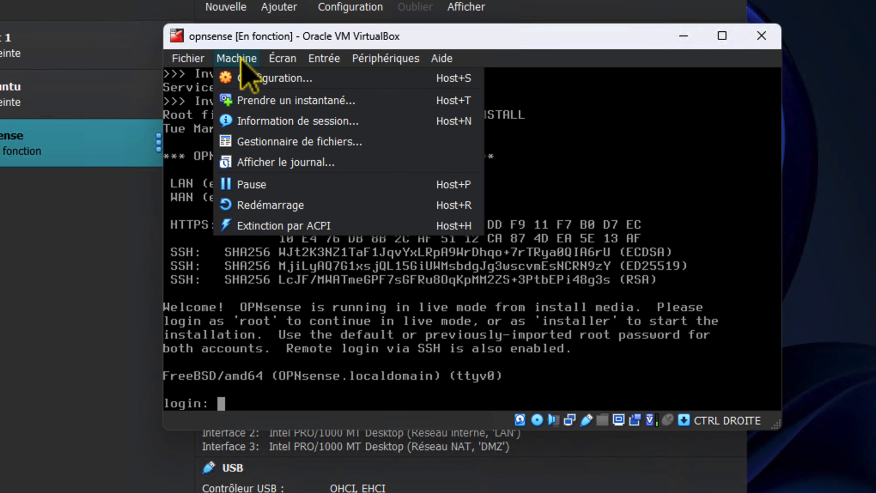
{"action": "left_click", "coordinate": [289, 228]}
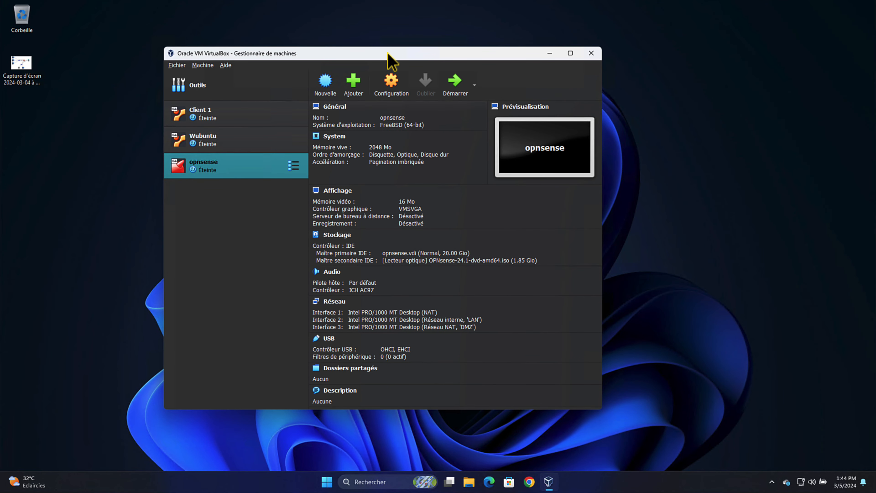
Remove the optical drive holding the OPNsense-24.1-dvd-amd64 image from the opnsense machine's storage and save the settings
{"action": "left_click", "coordinate": [394, 88]}
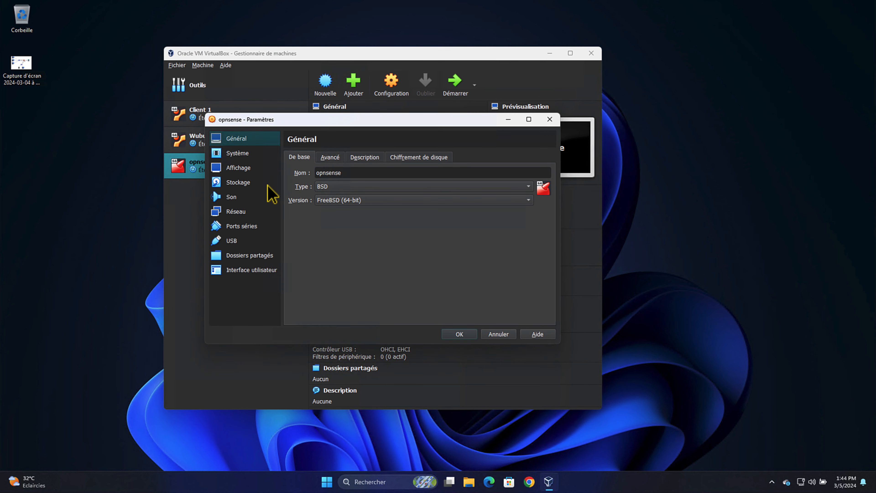
{"action": "left_click", "coordinate": [242, 185]}
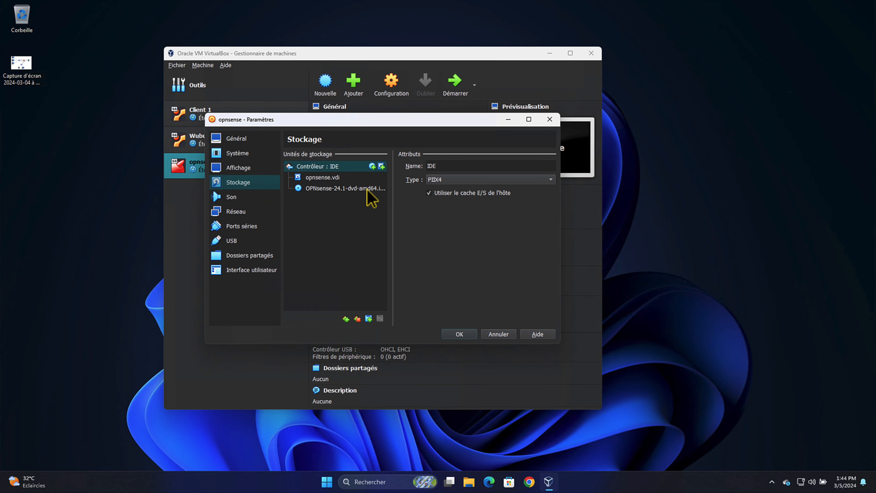
{"action": "left_click", "coordinate": [347, 188]}
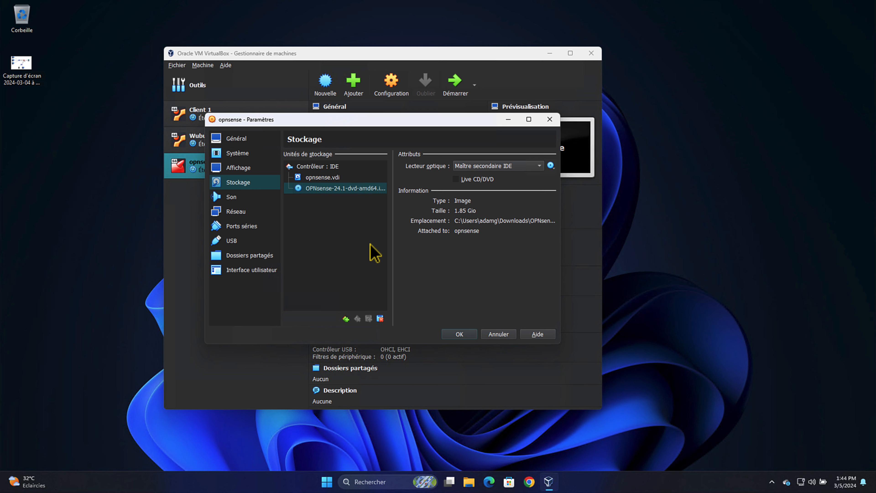
{"action": "left_click", "coordinate": [380, 320]}
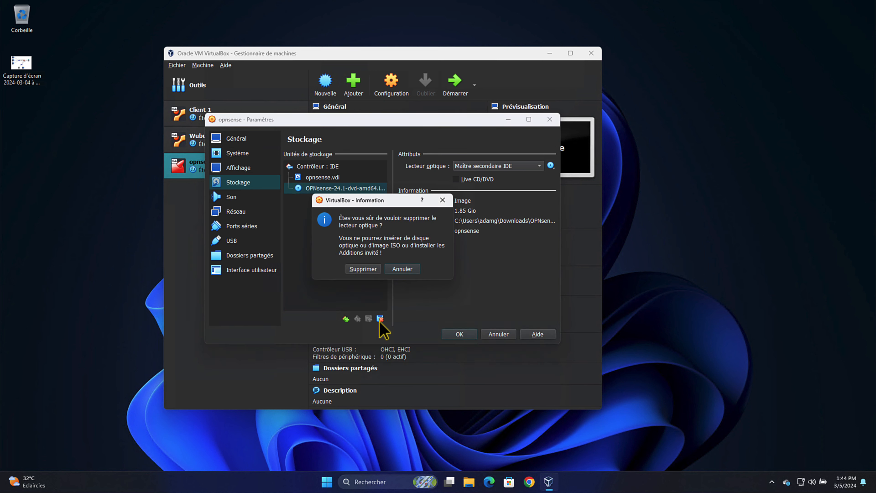
{"action": "left_click", "coordinate": [363, 269]}
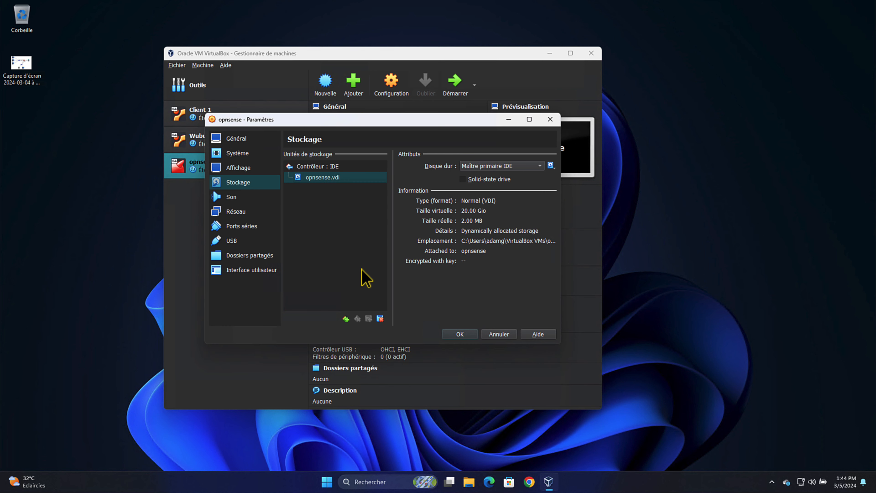
{"action": "left_click", "coordinate": [457, 335]}
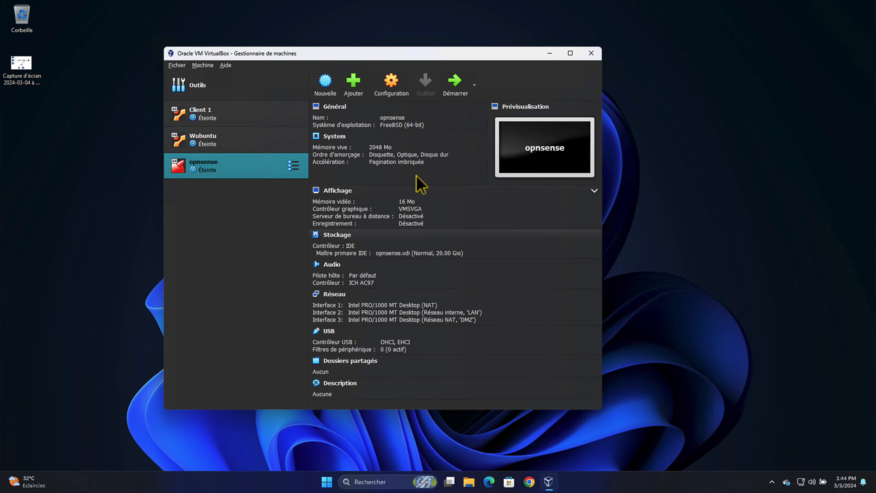
Start the opnsense machine and log in at its console as root with the account password
{"action": "left_click", "coordinate": [461, 94]}
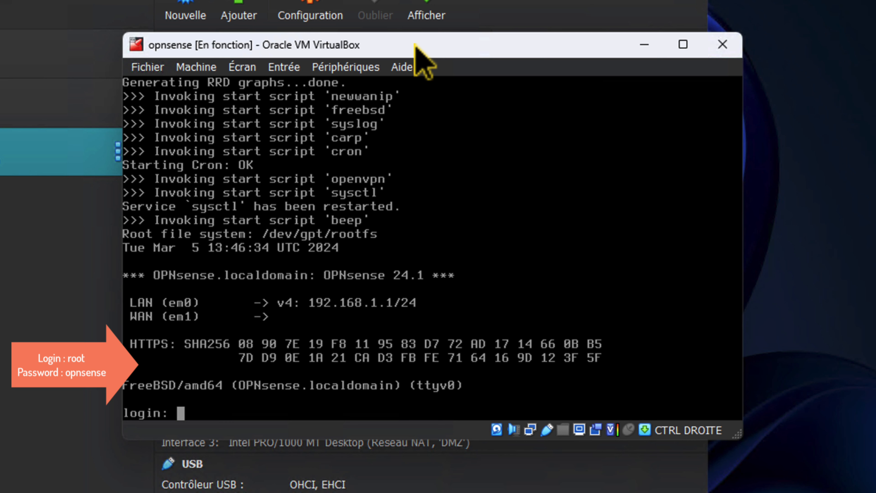
{"action": "type", "text": "root"}
{"action": "key", "text": "Return"}
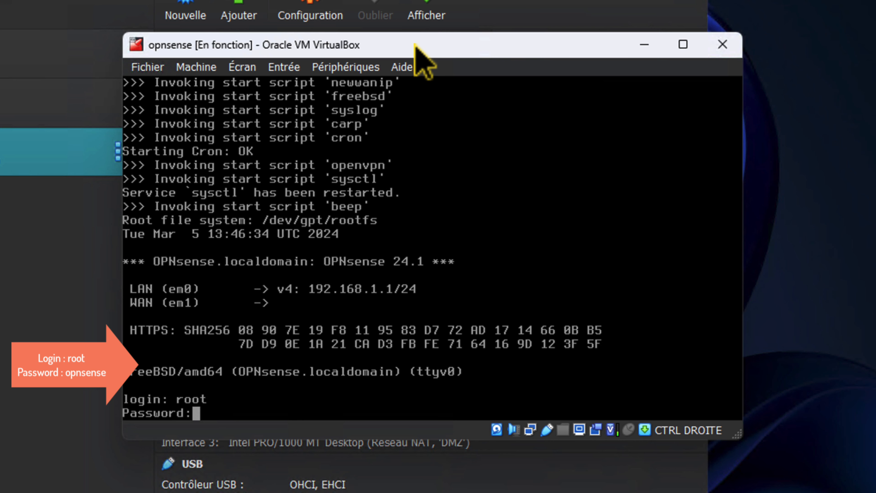
{"action": "key", "text": "Return"}
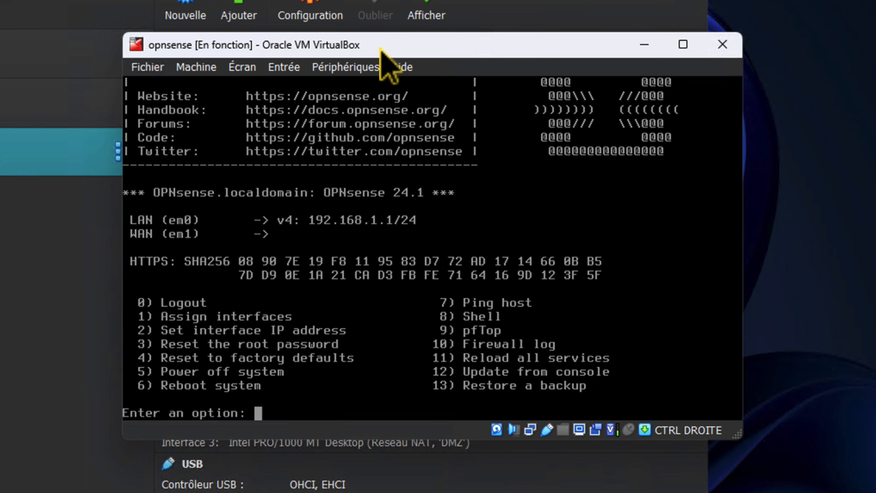
Start assigning the interfaces, declining the configuration of LAGGs and VLANs
{"action": "type", "text": "1"}
{"action": "key", "text": "Return"}
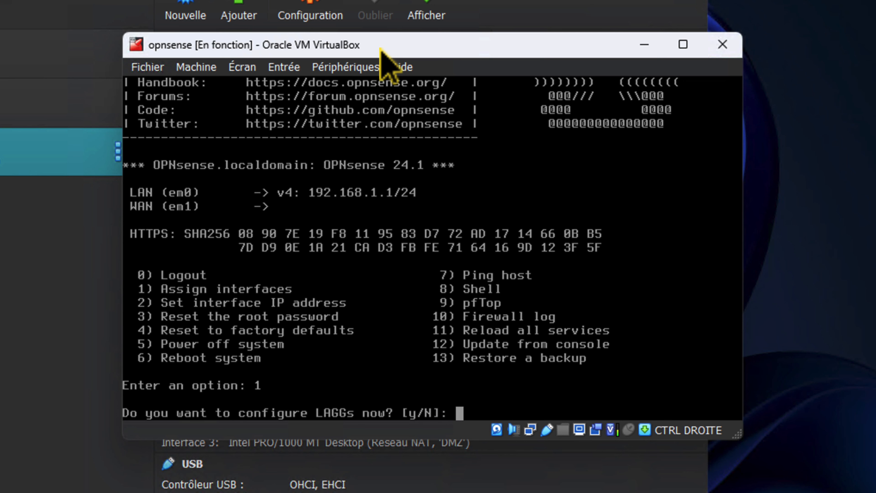
{"action": "type", "text": "n"}
{"action": "key", "text": "Return"}
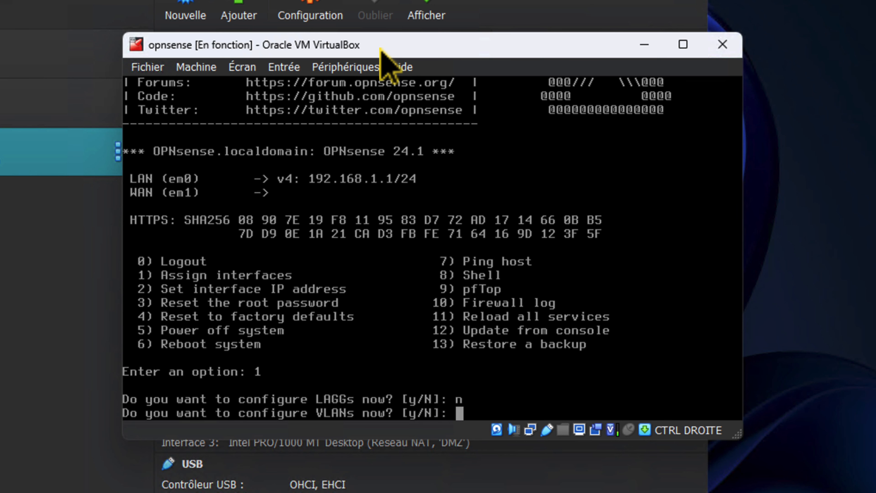
{"action": "type", "text": "n"}
{"action": "key", "text": "Return"}
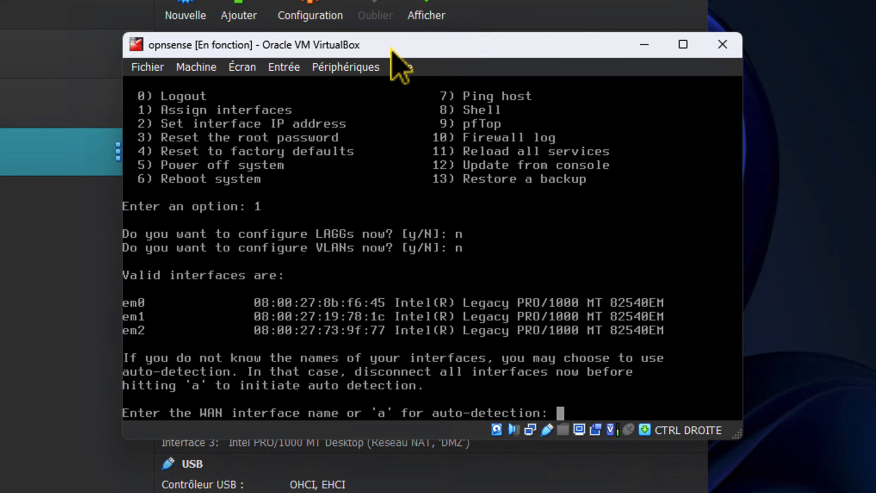
Assign em0 to WAN, em1 to LAN and em2 to optional interface 1, with no second optional interface, and apply the assignment
{"action": "type", "text": "em0"}
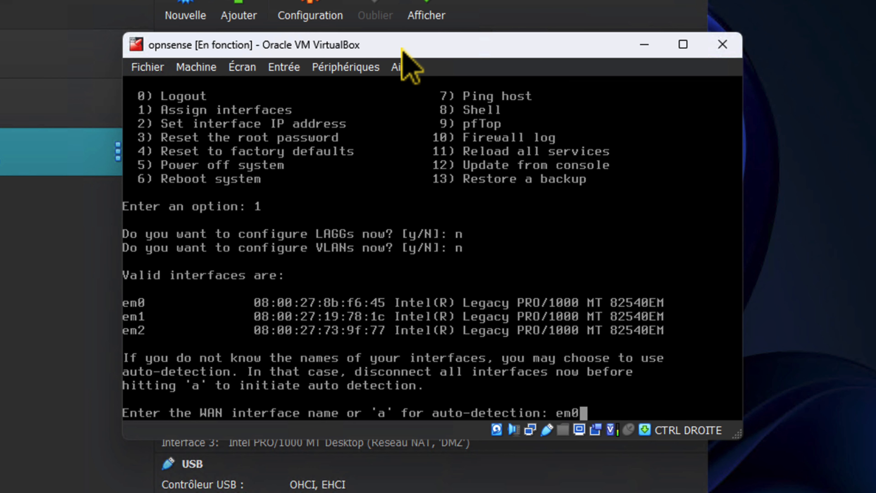
{"action": "key", "text": "Return"}
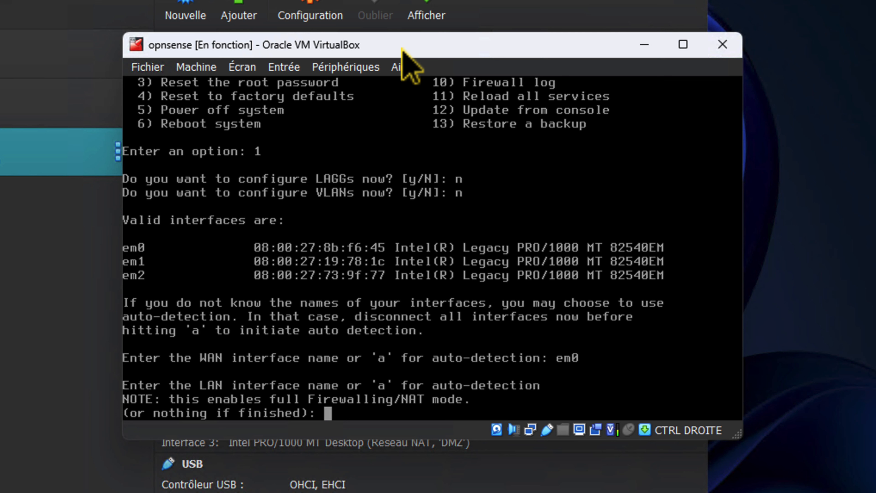
{"action": "type", "text": "em1"}
{"action": "key", "text": "Return"}
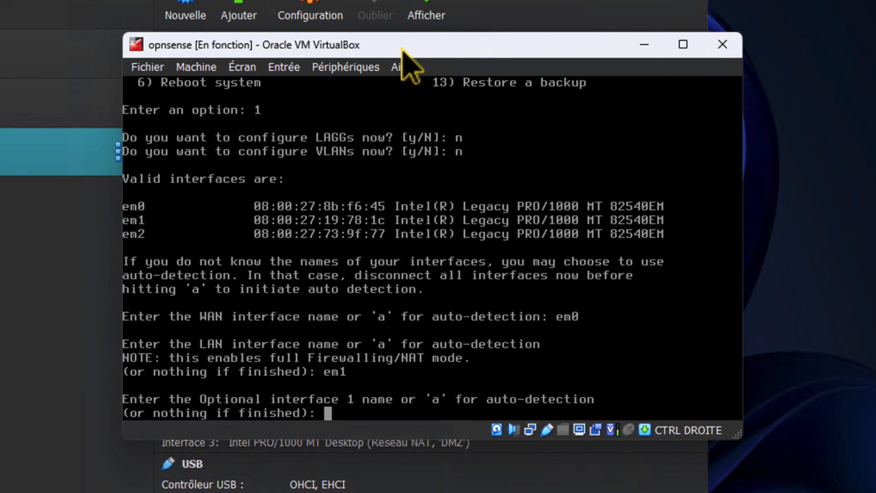
{"action": "type", "text": "em2"}
{"action": "key", "text": "Return"}
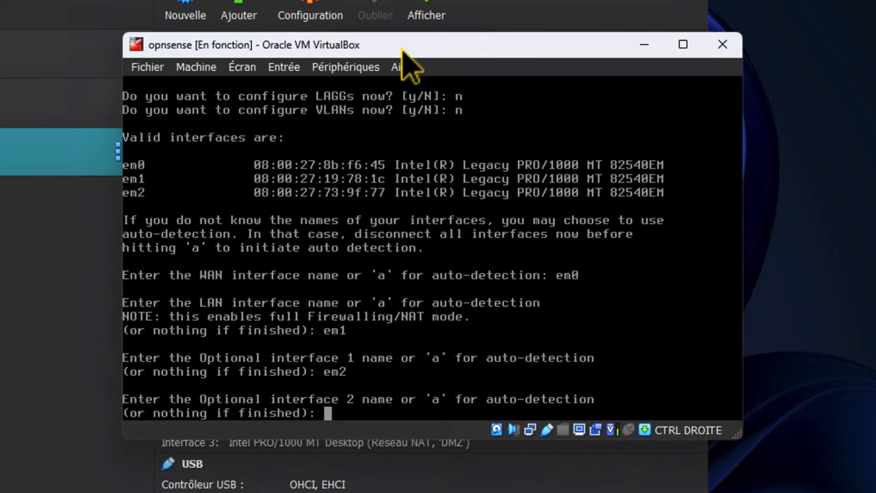
{"action": "key", "text": "Return"}
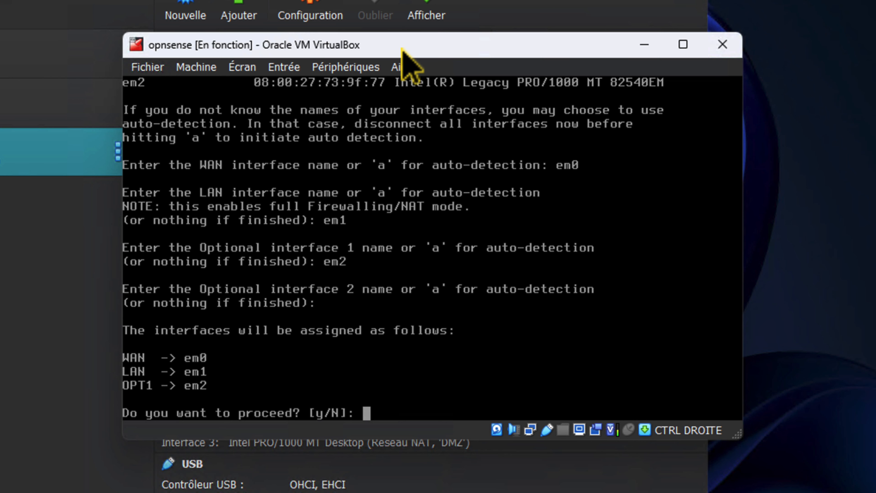
{"action": "type", "text": "y"}
{"action": "key", "text": "Return"}
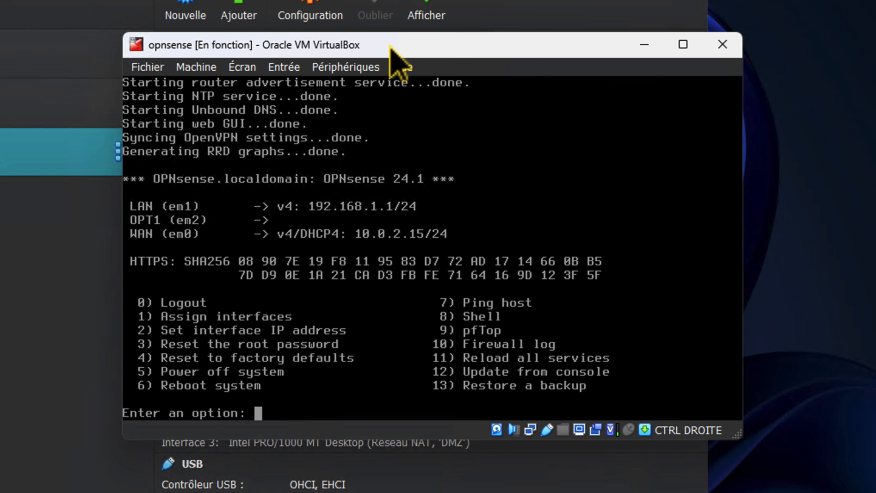
Give the LAN interface the static IPv4 address 192.168.100.1 with a 24-bit subnet and no upstream gateway
{"action": "type", "text": "2"}
{"action": "key", "text": "Return"}
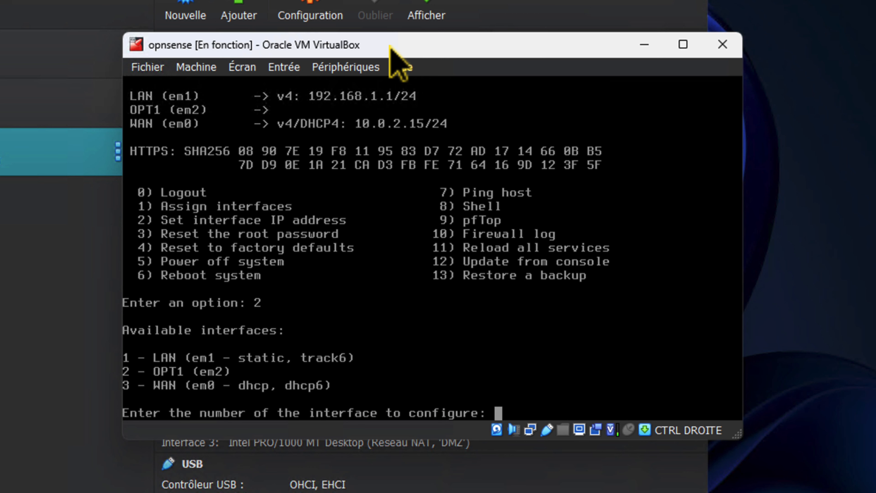
{"action": "type", "text": "1"}
{"action": "key", "text": "Return"}
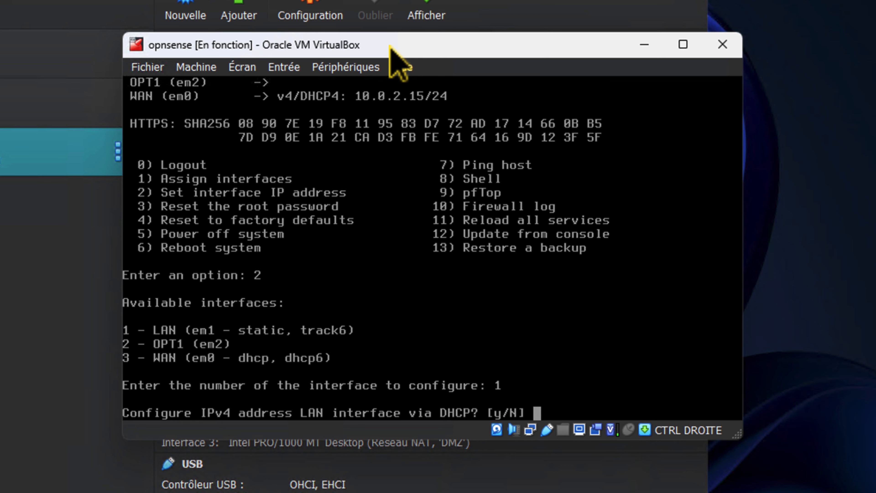
{"action": "type", "text": "n"}
{"action": "key", "text": "Return"}
{"action": "type", "text": "192.168"}
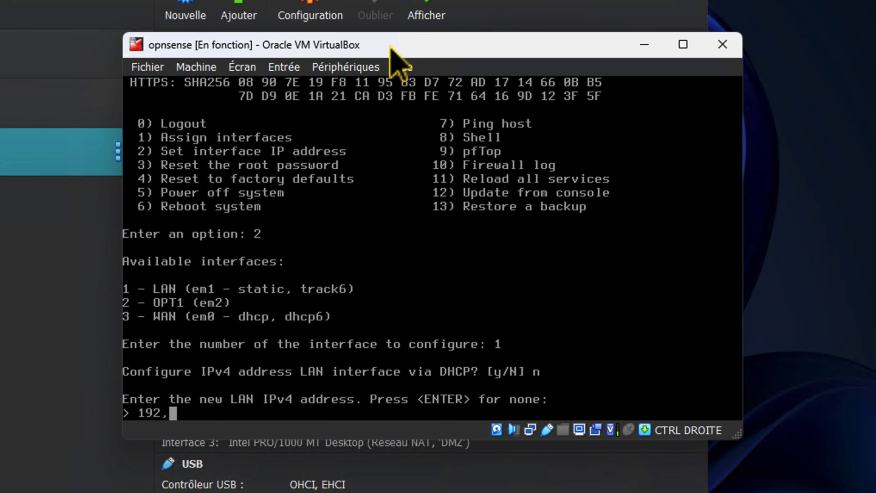
{"action": "type", "text": ".100.1"}
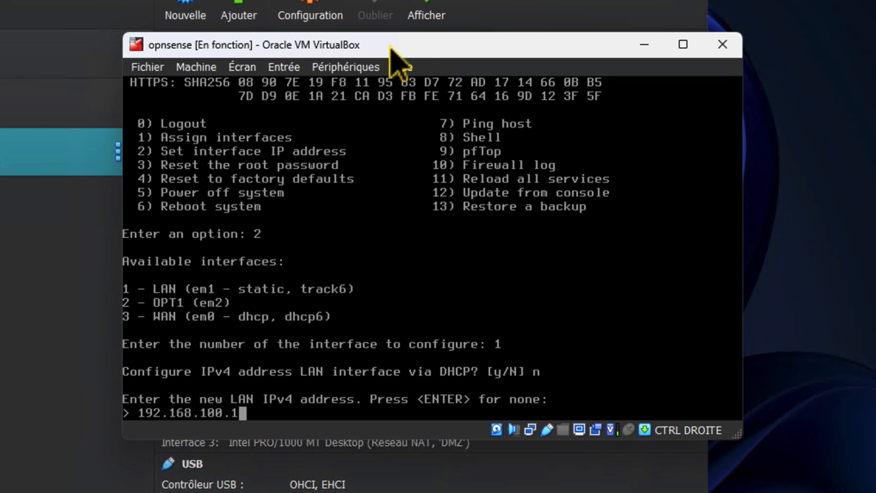
{"action": "key", "text": "Return"}
{"action": "type", "text": "24"}
{"action": "key", "text": "Return"}
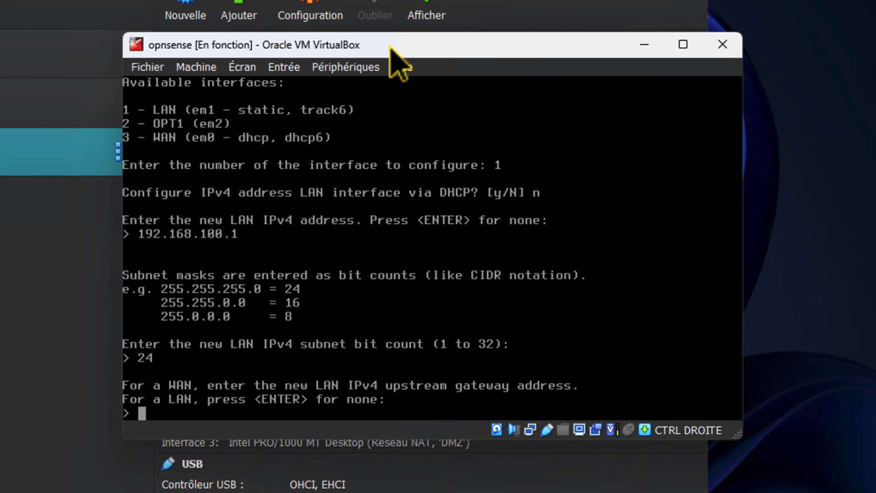
{"action": "key", "text": "Return"}
Decline IPv6 configuration of the LAN interface by WAN tracking and DHCP6, and leave its IPv6 address empty
{"action": "type", "text": "n"}
{"action": "key", "text": "Return"}
{"action": "type", "text": "n"}
{"action": "key", "text": "Return"}
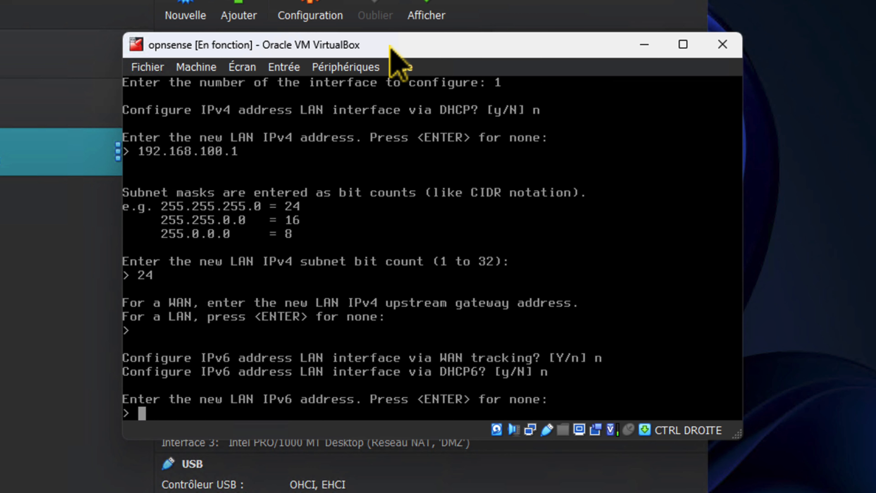
{"action": "key", "text": "Return"}
Enable the DHCP server on LAN with a client address range from 192.168.100.11 to 192.168.100.200
{"action": "type", "text": "y"}
{"action": "key", "text": "Return"}
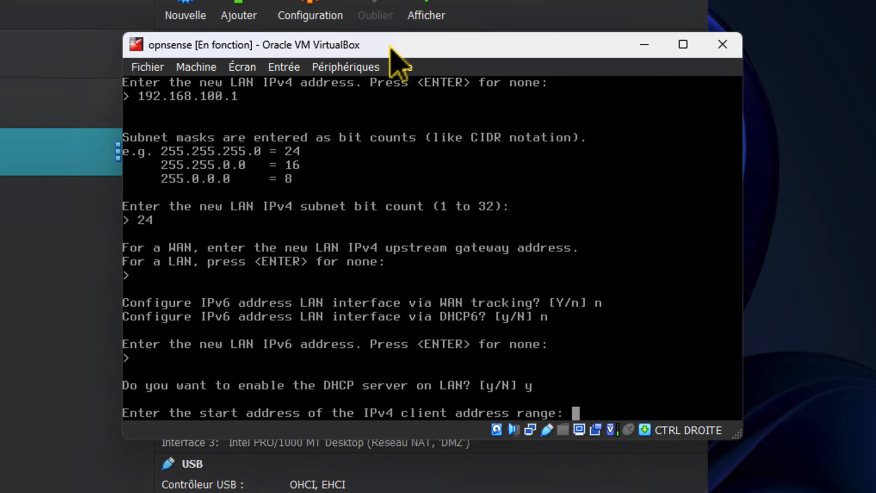
{"action": "type", "text": "192.168.100"}
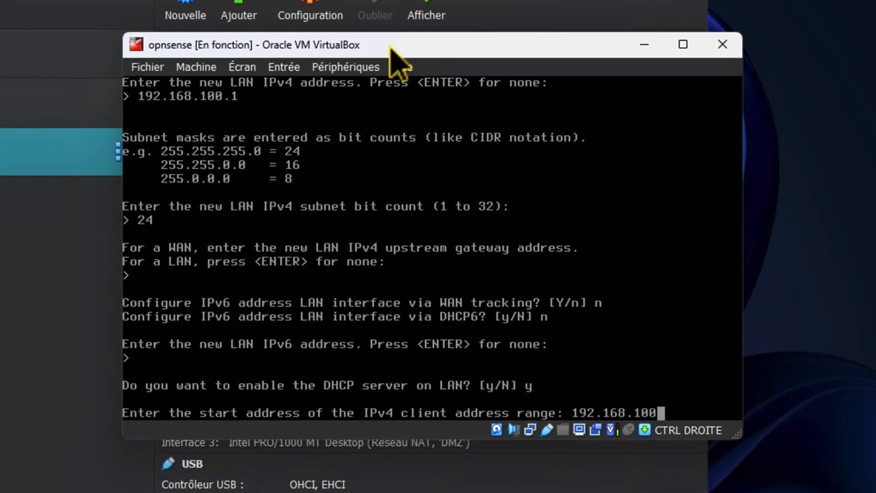
{"action": "type", "text": ".11"}
{"action": "key", "text": "Return"}
{"action": "type", "text": "192.1"}
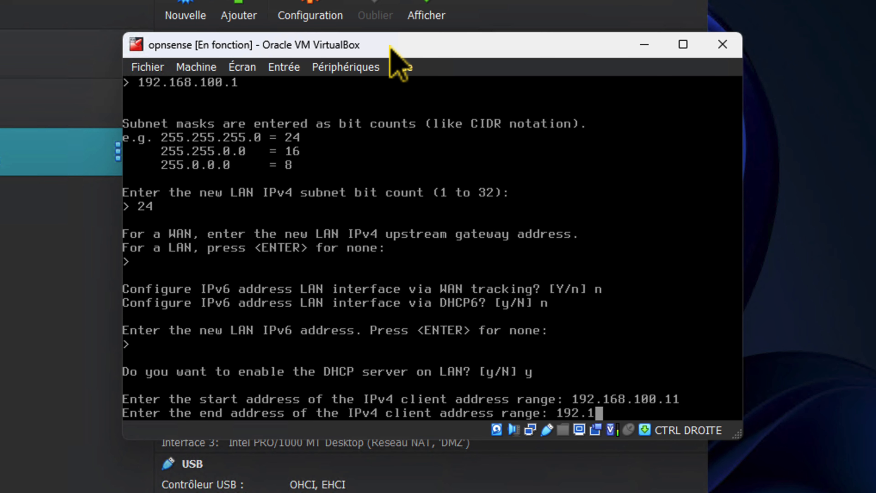
{"action": "type", "text": "68.100.200"}
{"action": "key", "text": "Return"}
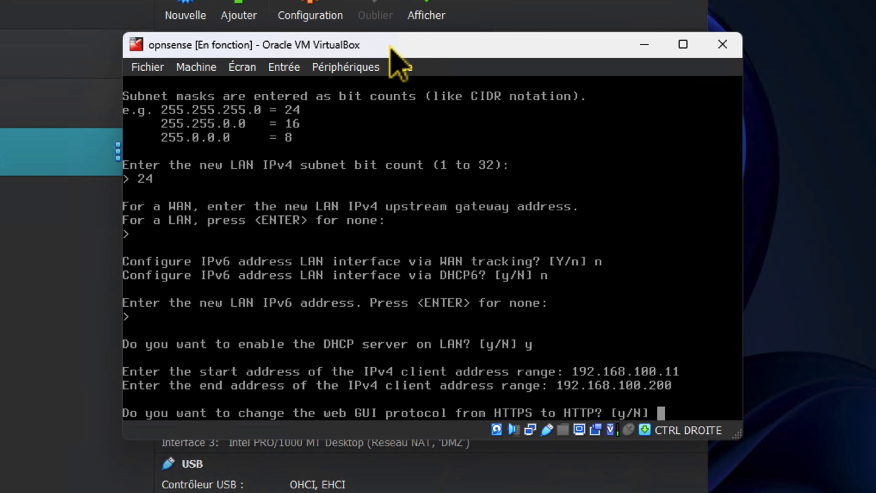
Change the web GUI protocol from HTTPS to HTTP and accept restoring the web GUI access defaults
{"action": "type", "text": "y"}
{"action": "key", "text": "Return"}
{"action": "type", "text": "y"}
{"action": "key", "text": "Return"}
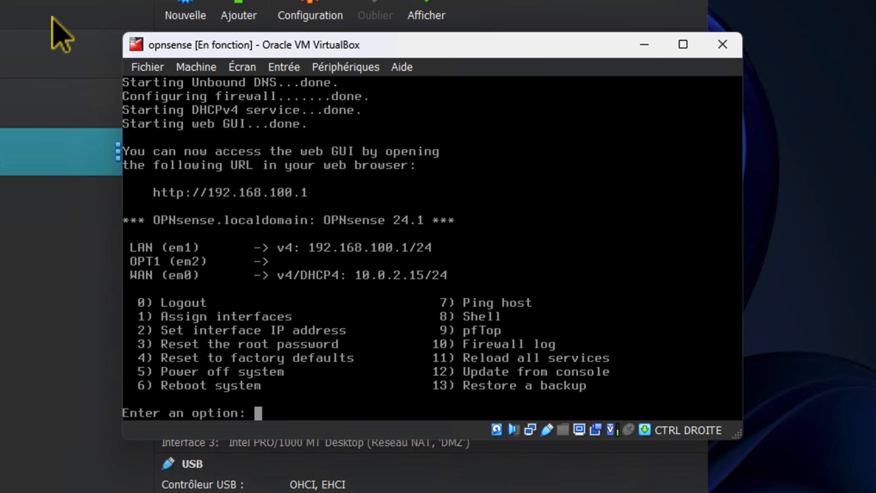
Give the OPT1 interface the static IPv4 address 10.10.10.1 with a 24-bit subnet and no upstream gateway
{"action": "type", "text": "2"}
{"action": "key", "text": "Return"}
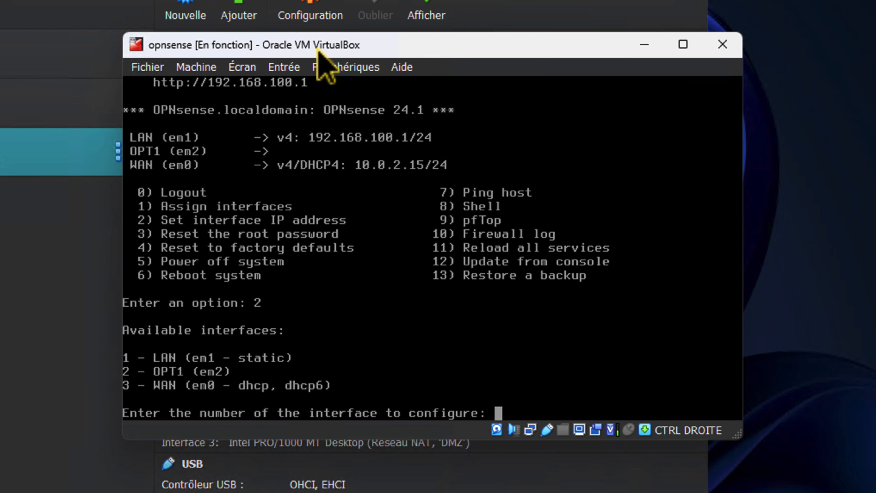
{"action": "type", "text": "2"}
{"action": "key", "text": "Return"}
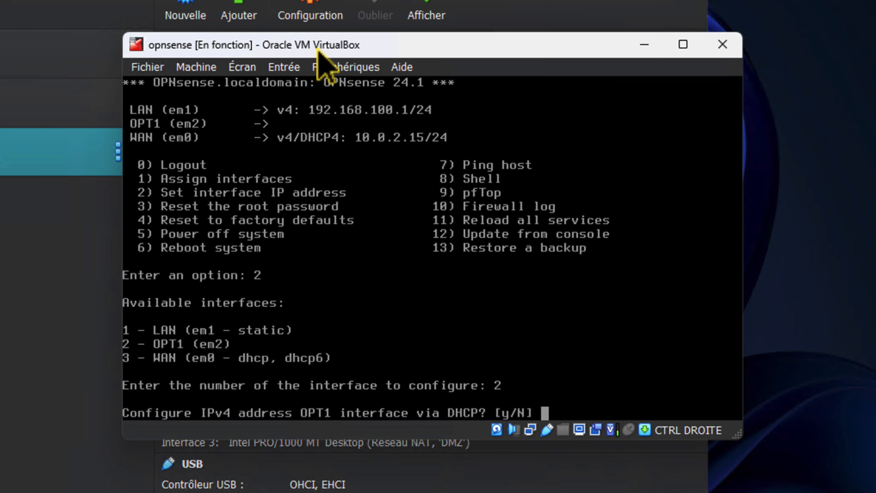
{"action": "type", "text": "n"}
{"action": "key", "text": "Return"}
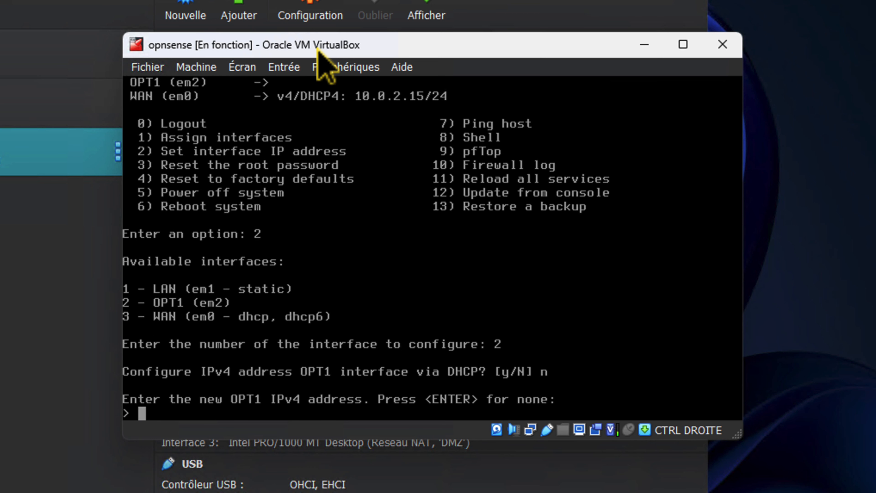
{"action": "type", "text": "10.10.10.1"}
{"action": "key", "text": "Return"}
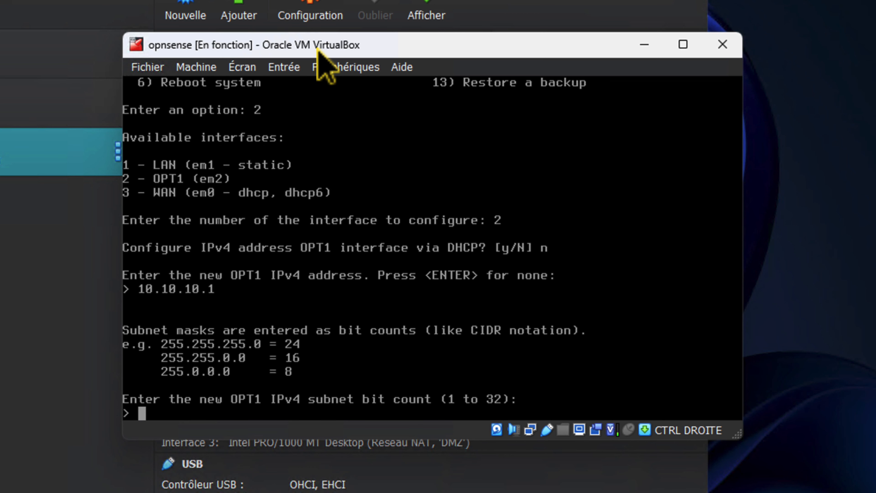
{"action": "type", "text": "24"}
{"action": "key", "text": "Return"}
{"action": "key", "text": "Return"}
Decline IPv6 configuration of the OPT1 interface by WAN tracking and DHCP6, and leave its IPv6 address empty
{"action": "type", "text": "n"}
{"action": "key", "text": "Return"}
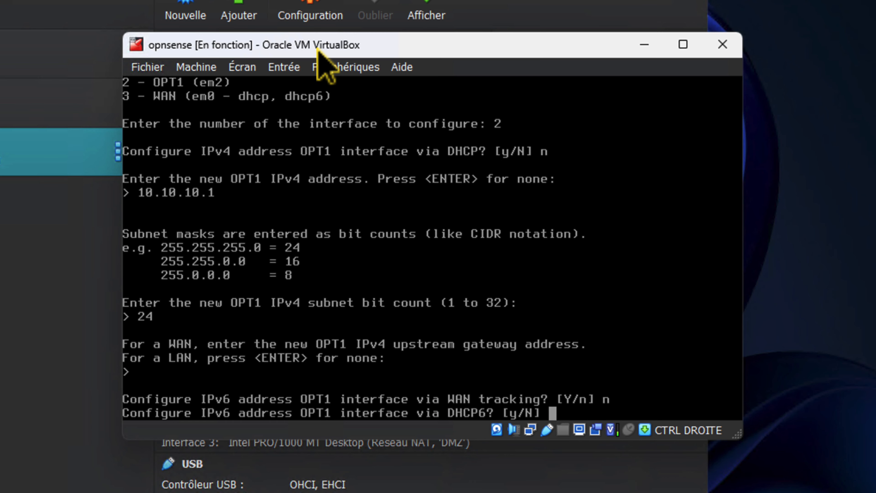
{"action": "type", "text": "n"}
{"action": "key", "text": "Return"}
{"action": "key", "text": "Return"}
Enable the DHCP server on OPT1 with the range 10.10.10.11 to 10.10.10.200, and decline restoring the web GUI access defaults
{"action": "type", "text": "y"}
{"action": "key", "text": "Return"}
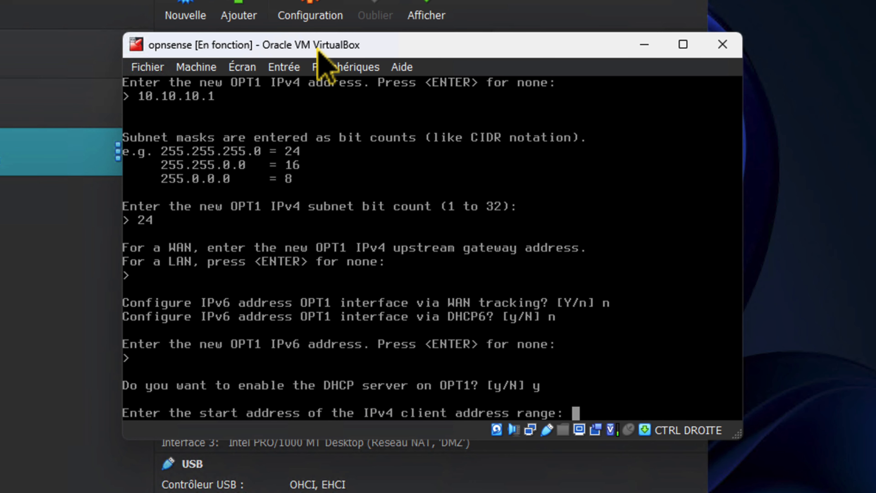
{"action": "type", "text": "10.10.10.11"}
{"action": "key", "text": "Return"}
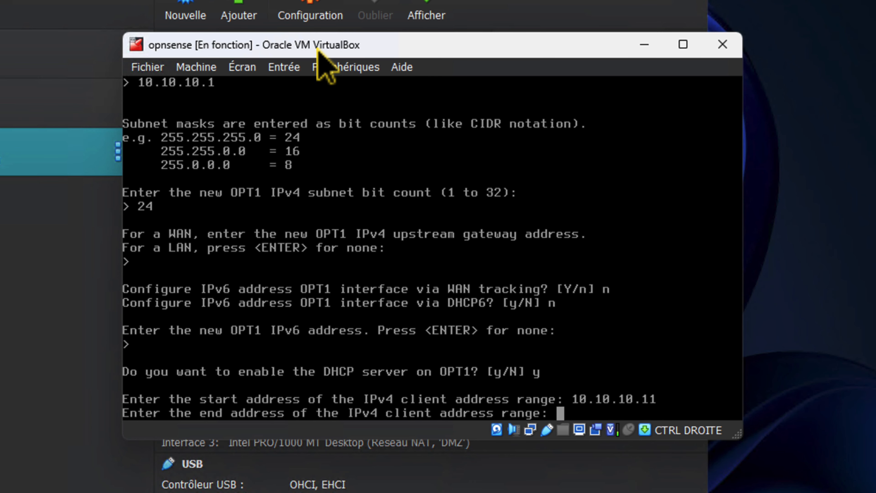
{"action": "type", "text": "10.10.10.200"}
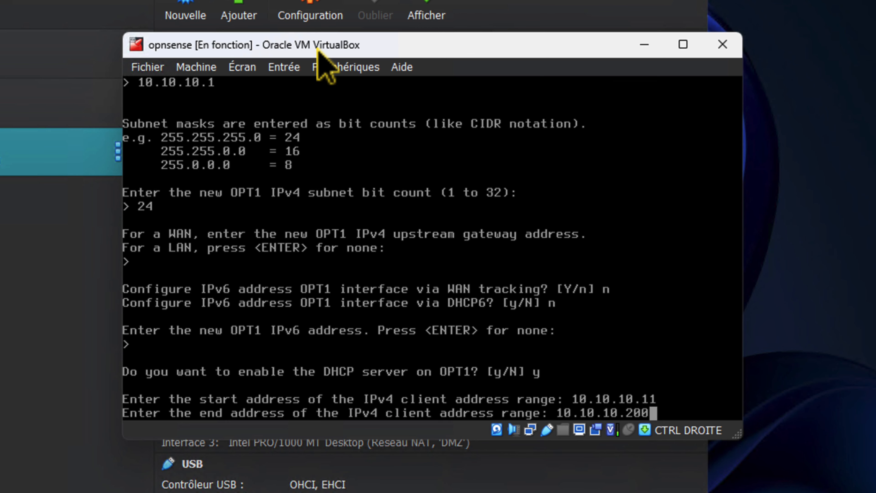
{"action": "key", "text": "Return"}
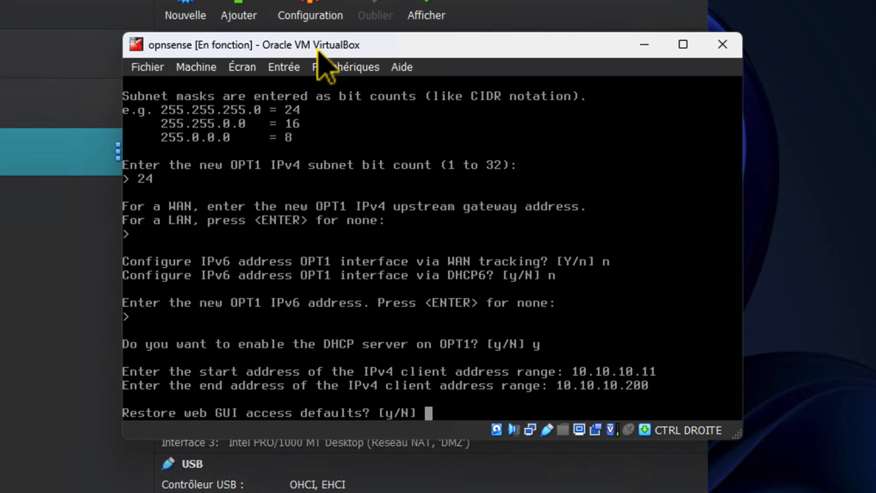
{"action": "type", "text": "n"}
{"action": "key", "text": "Return"}
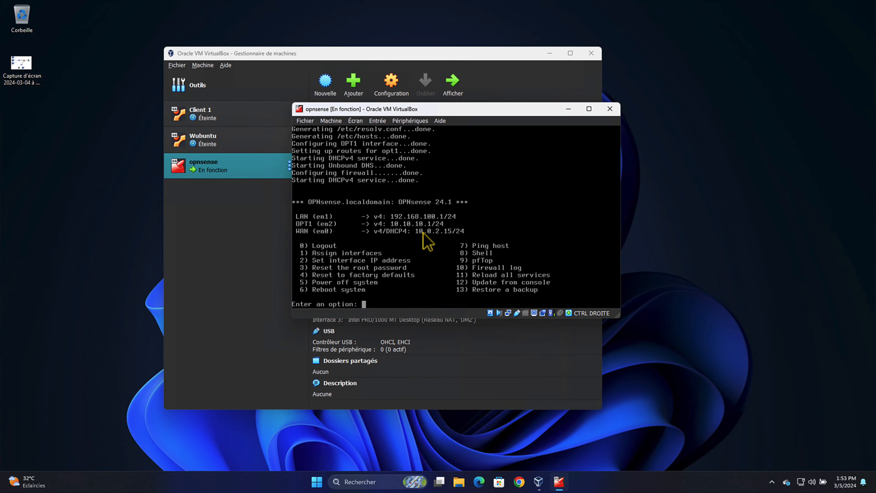
Keep network adapter 1 of the Wubuntu machine enabled on the internal network (Réseau interne) named LAN, and save the settings
{"action": "left_click", "coordinate": [232, 148]}
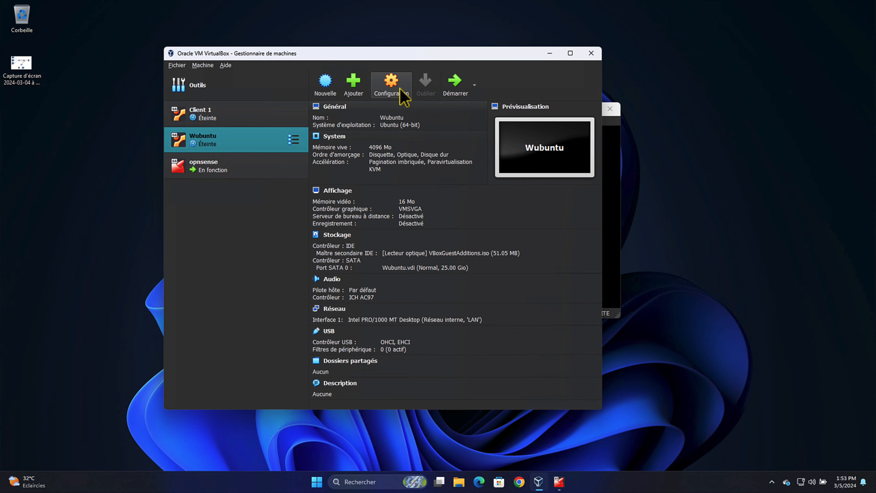
{"action": "left_click", "coordinate": [394, 90]}
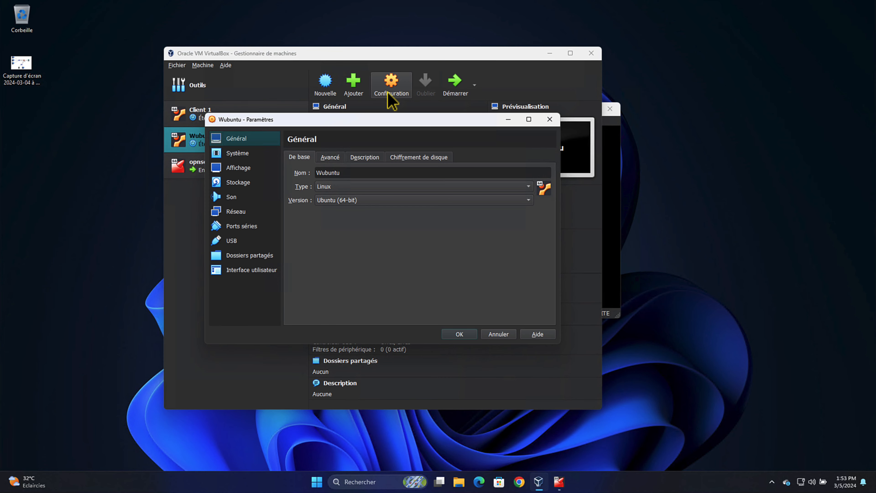
{"action": "left_click", "coordinate": [232, 214]}
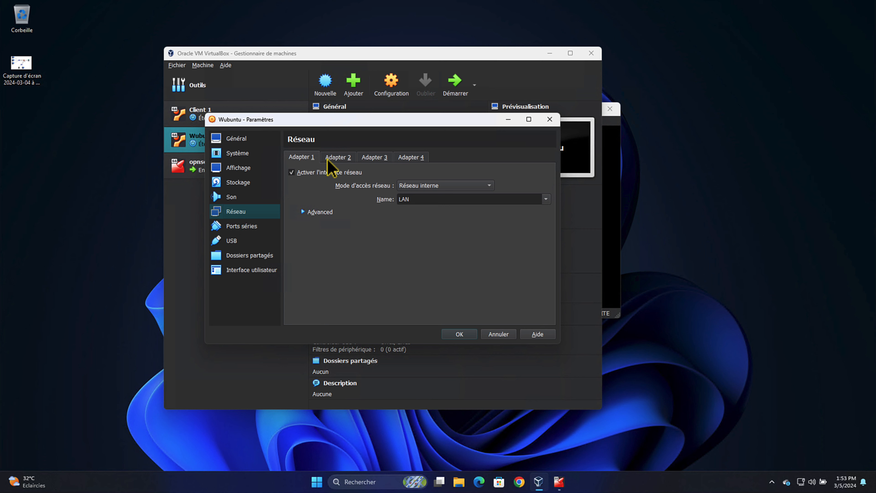
{"action": "left_click", "coordinate": [314, 213]}
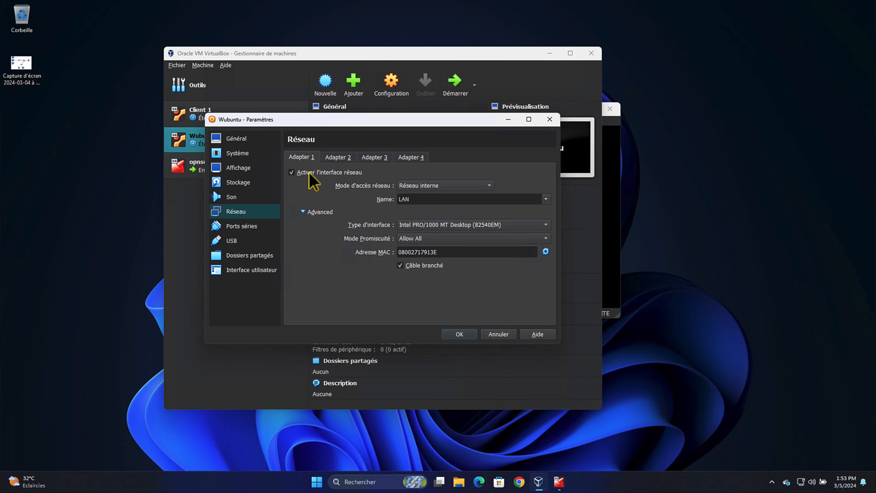
{"action": "left_click", "coordinate": [309, 173]}
{"action": "left_click", "coordinate": [309, 173]}
{"action": "left_click", "coordinate": [436, 187]}
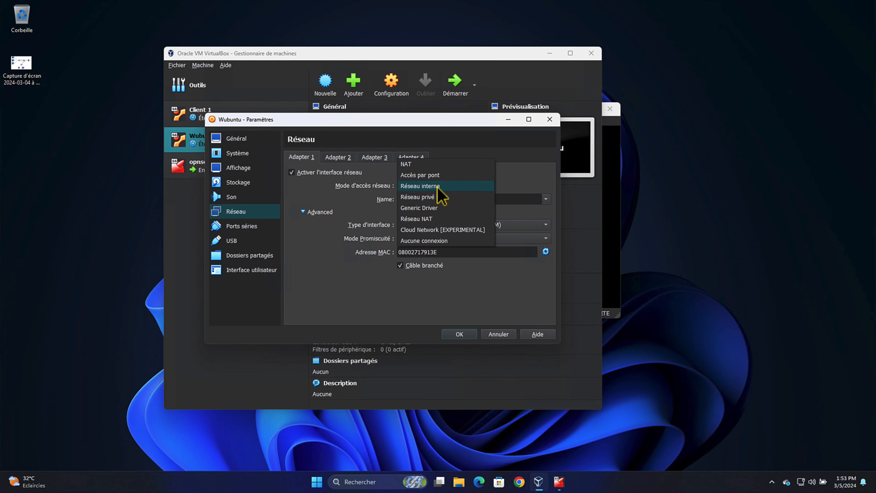
{"action": "left_click", "coordinate": [433, 187]}
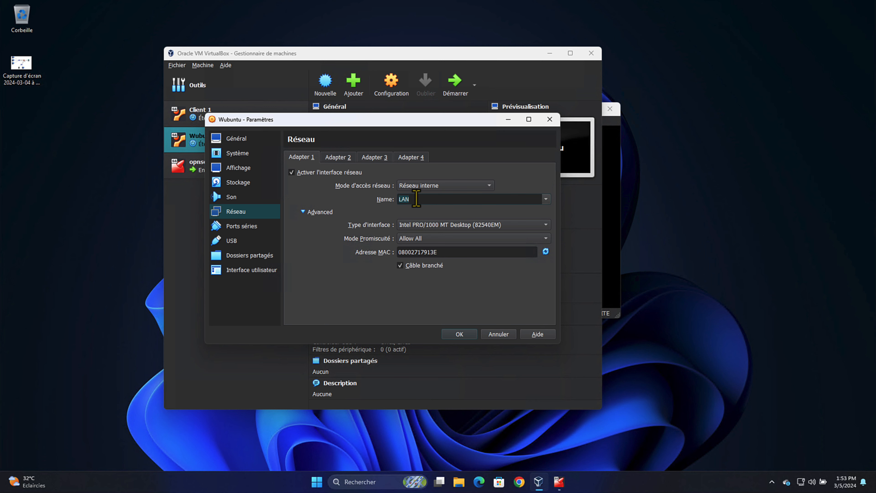
{"action": "left_click", "coordinate": [459, 335]}
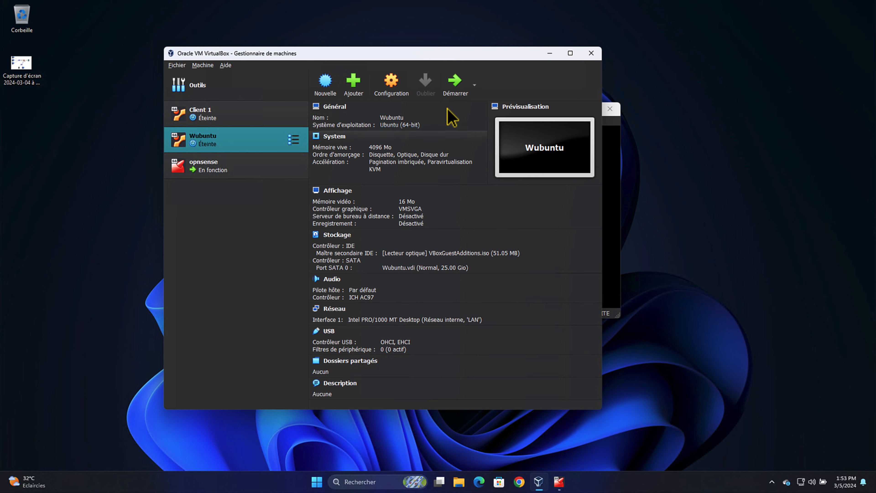
Start the Wubuntu machine and check its assigned IP address by running ip a in a terminal
{"action": "left_click", "coordinate": [453, 85]}
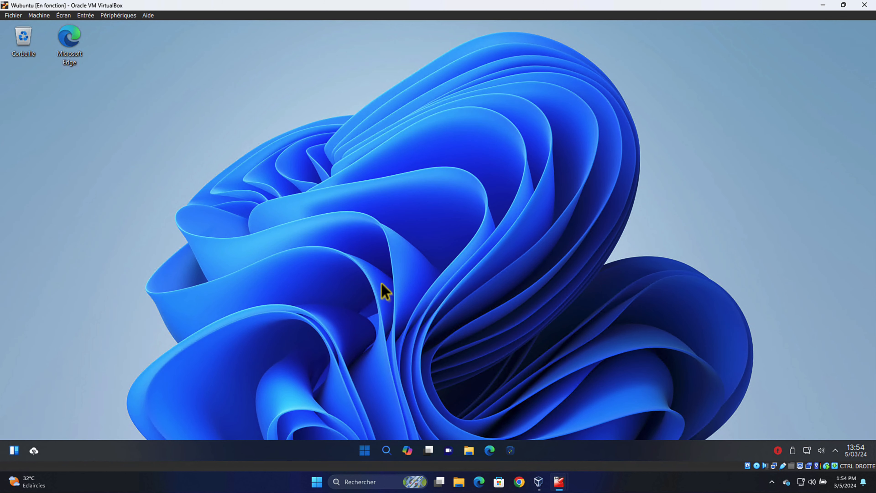
{"action": "left_click", "coordinate": [386, 451]}
{"action": "type", "text": "ter"}
{"action": "left_click", "coordinate": [434, 188]}
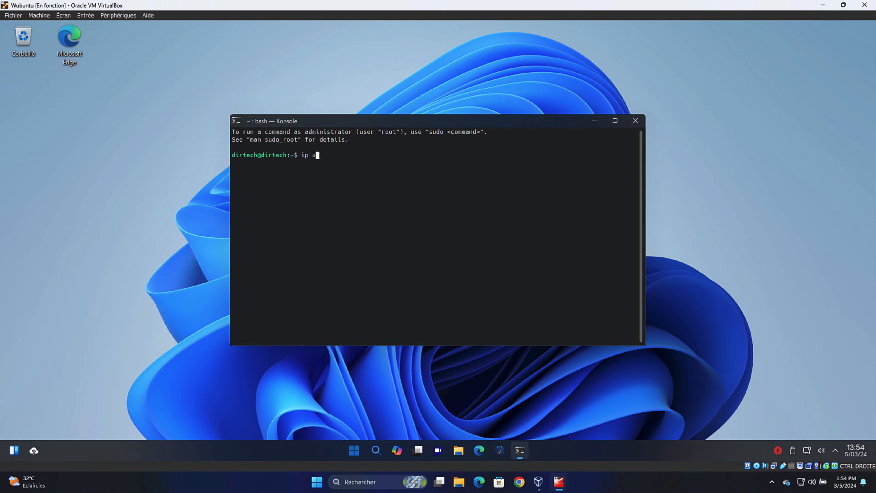
{"action": "key", "text": "Return"}
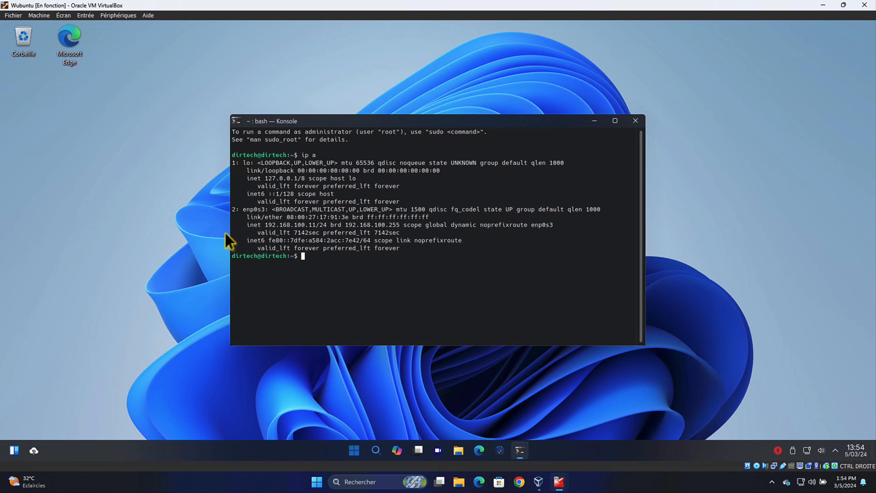
{"action": "left_click_drag", "start_coordinate": [266, 225], "coordinate": [319, 227]}
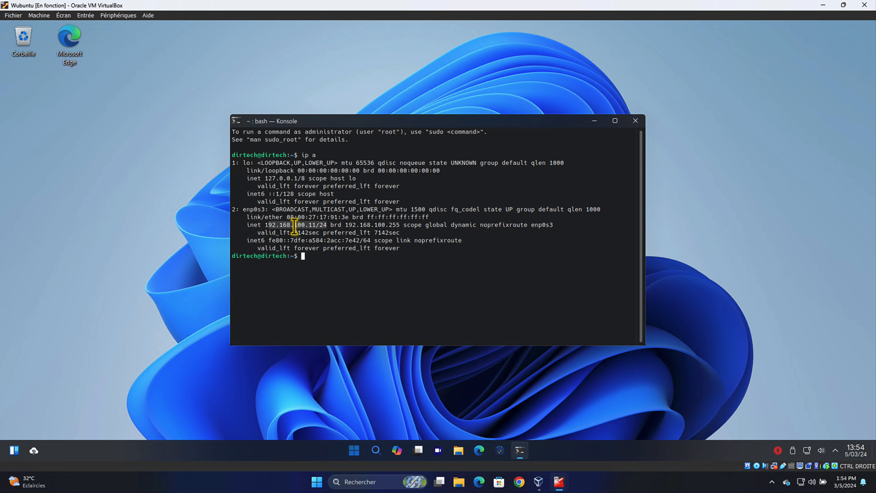
{"action": "left_click", "coordinate": [295, 227]}
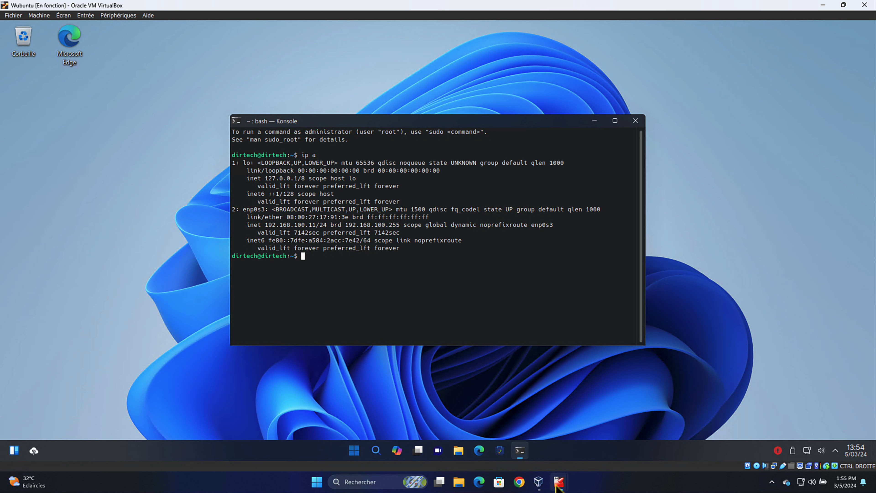
Check the interface addresses in the opnsense console, and test the connection by pinging 192.168.100.1 from the Wubuntu terminal
{"action": "mouse_move", "coordinate": [561, 483]}
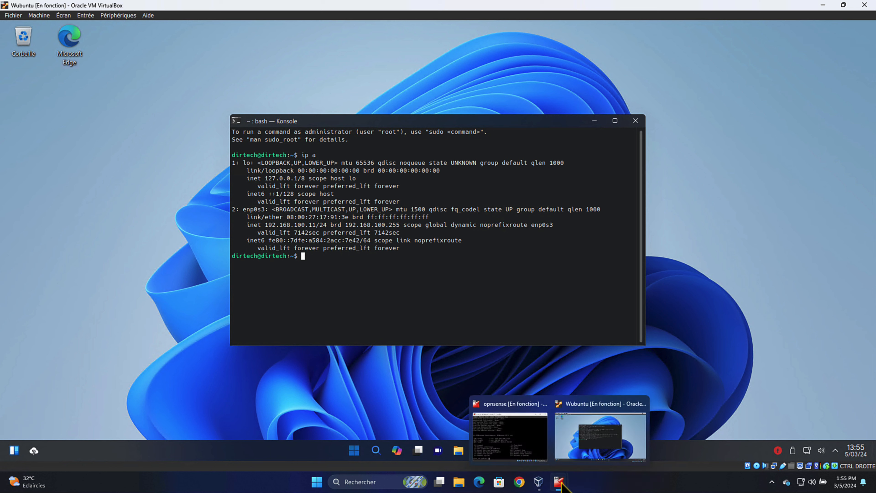
{"action": "left_click", "coordinate": [508, 420]}
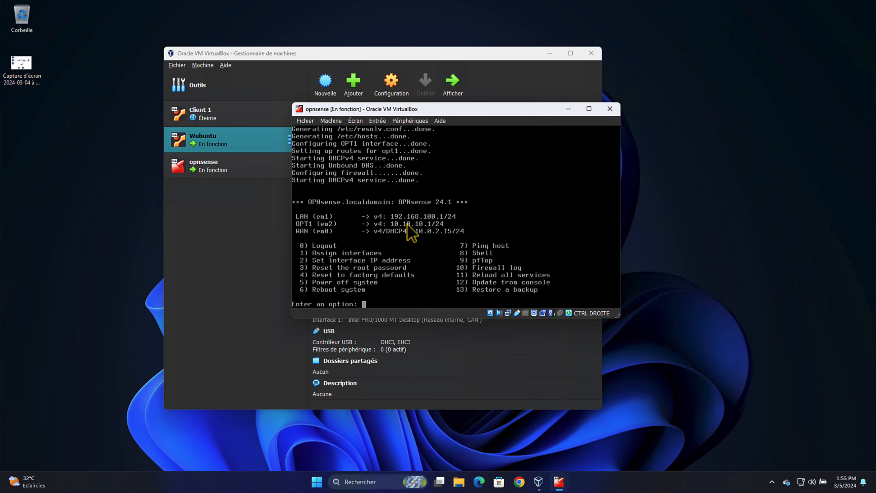
{"action": "mouse_move", "coordinate": [537, 481]}
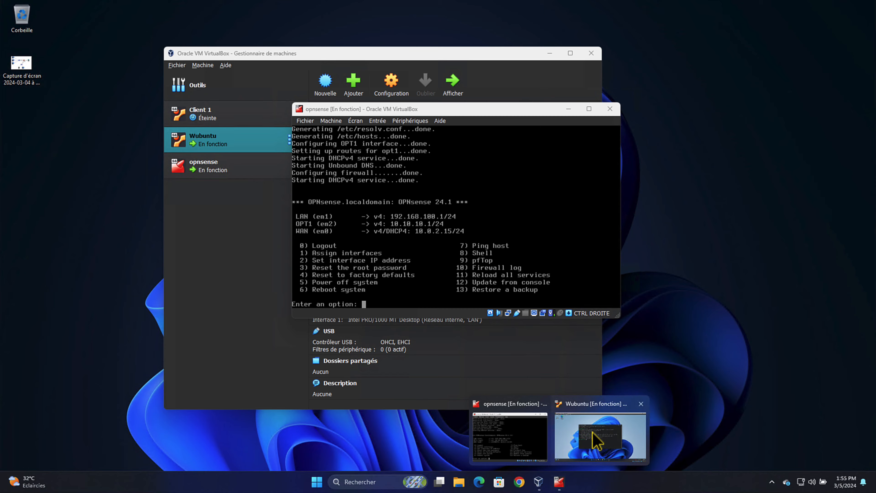
{"action": "left_click", "coordinate": [596, 440]}
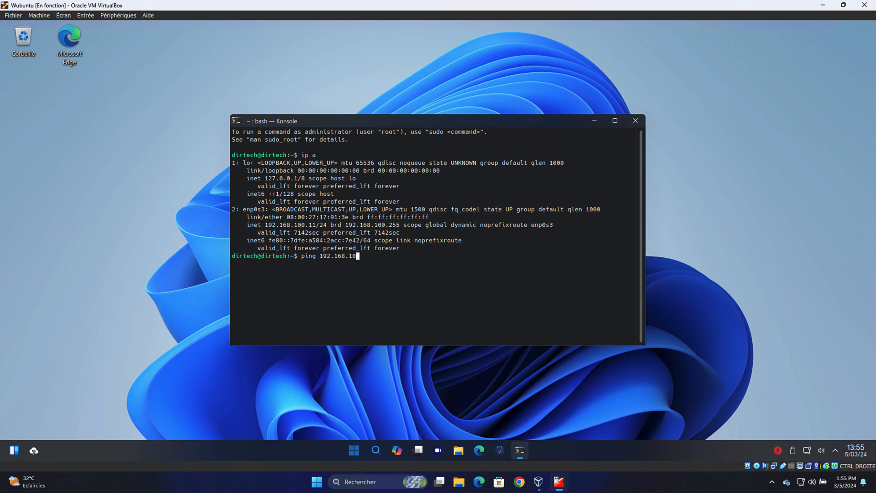
{"action": "key", "text": "Return"}
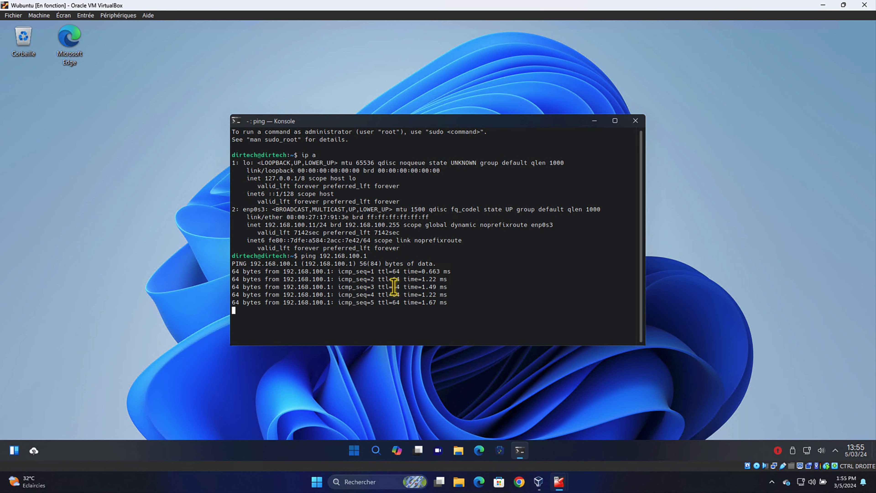
{"action": "key", "text": "super"}
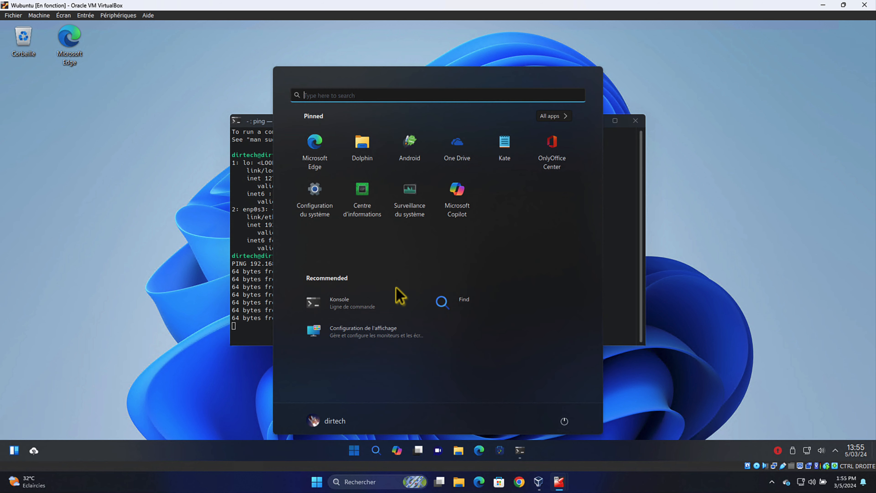
{"action": "left_click", "coordinate": [264, 280]}
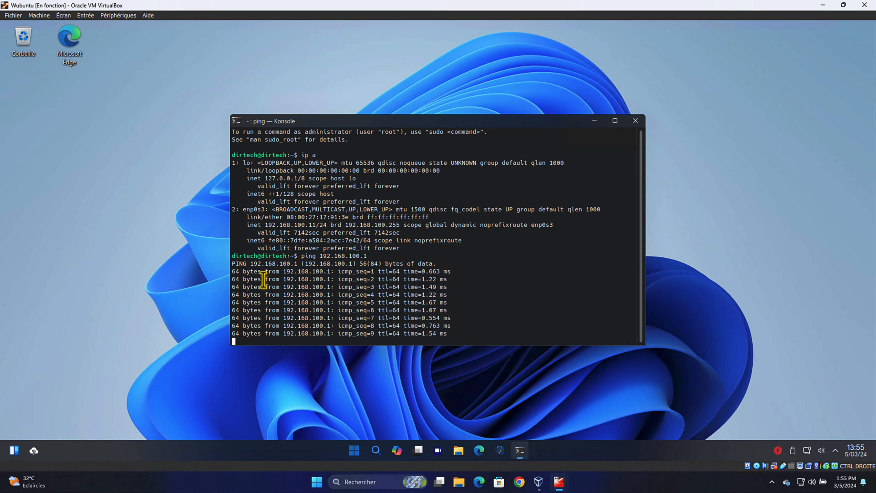
{"action": "key", "text": "ctrl+c"}
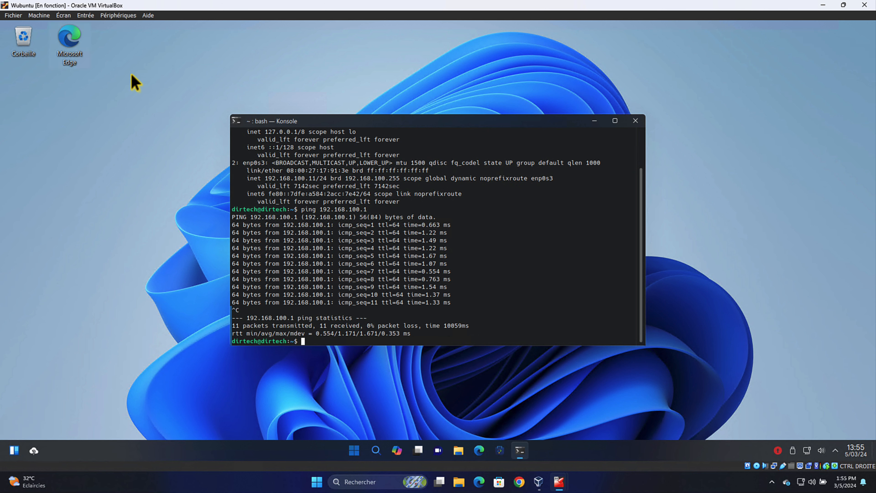
Open the OPNsense web interface at 192.168.100.1 in Microsoft Edge on the Wubuntu machine
{"action": "double_click", "coordinate": [69, 47]}
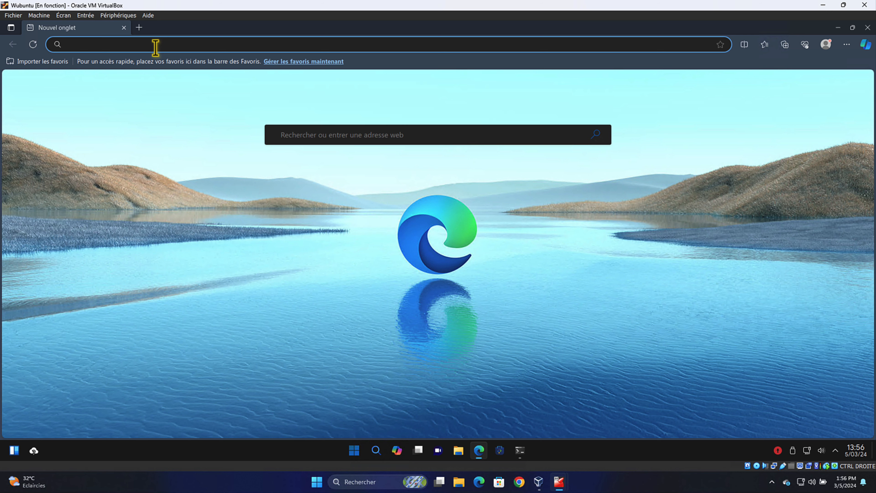
{"action": "type", "text": "192.168.100.1"}
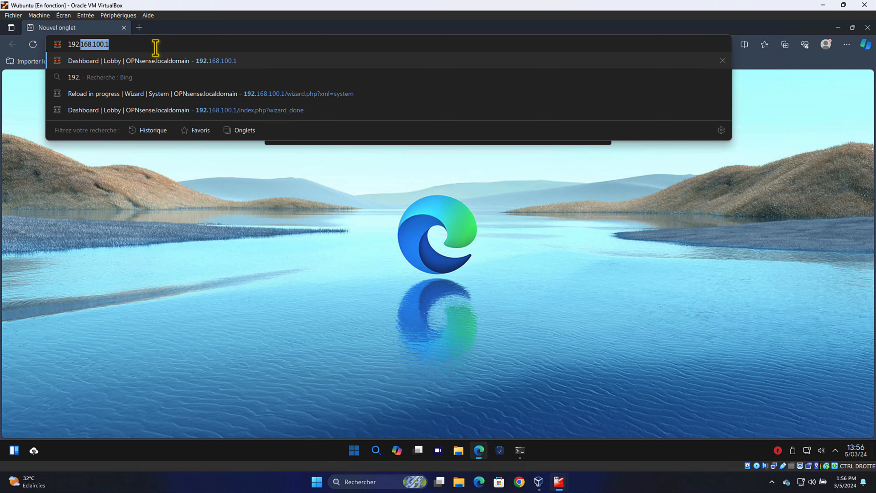
{"action": "key", "text": "Right"}
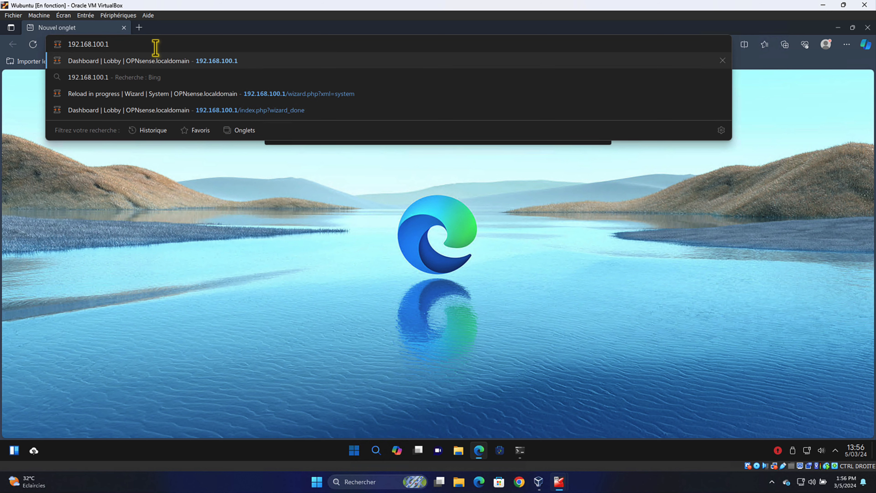
{"action": "key", "text": "Return"}
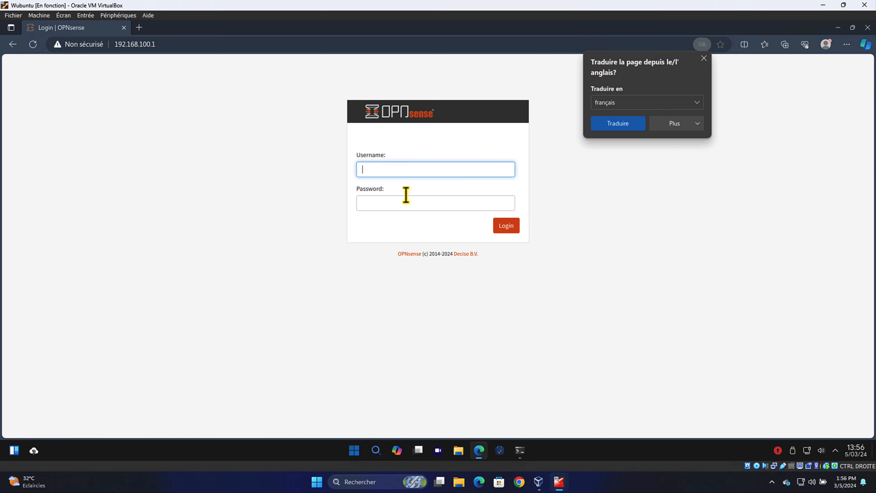
Log in to OPNsense as root with the account password, and dismiss the page translation offer
{"action": "left_click", "coordinate": [391, 171]}
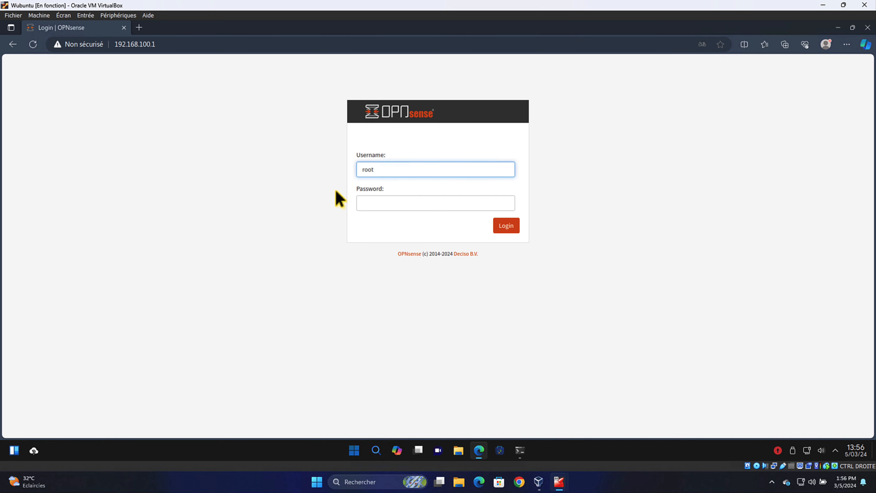
{"action": "left_click", "coordinate": [385, 204]}
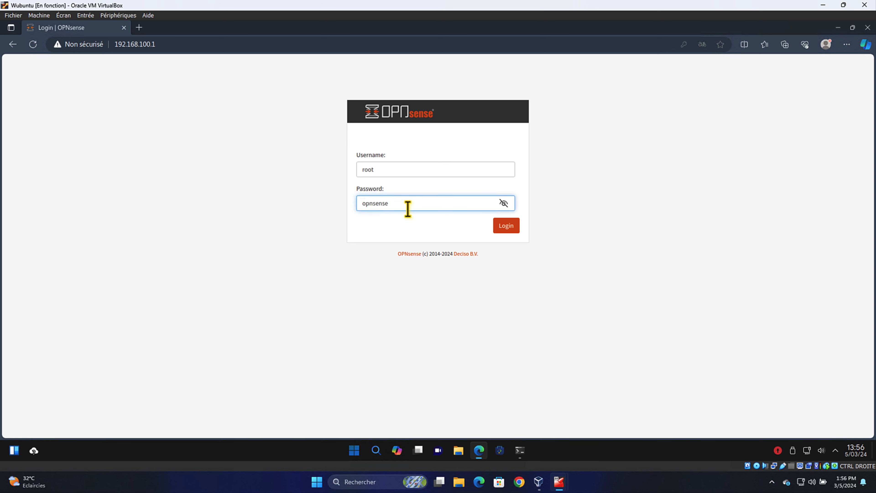
{"action": "double_click", "coordinate": [361, 203]}
{"action": "left_click", "coordinate": [365, 235]}
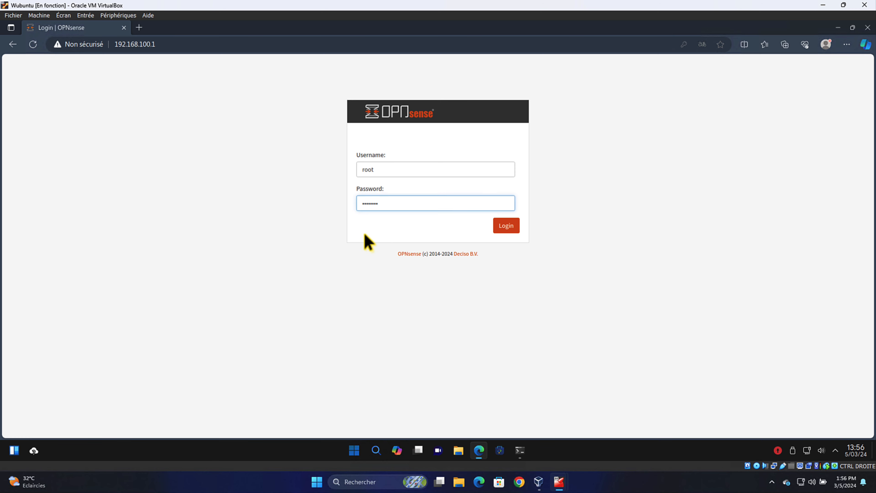
{"action": "left_click", "coordinate": [506, 228]}
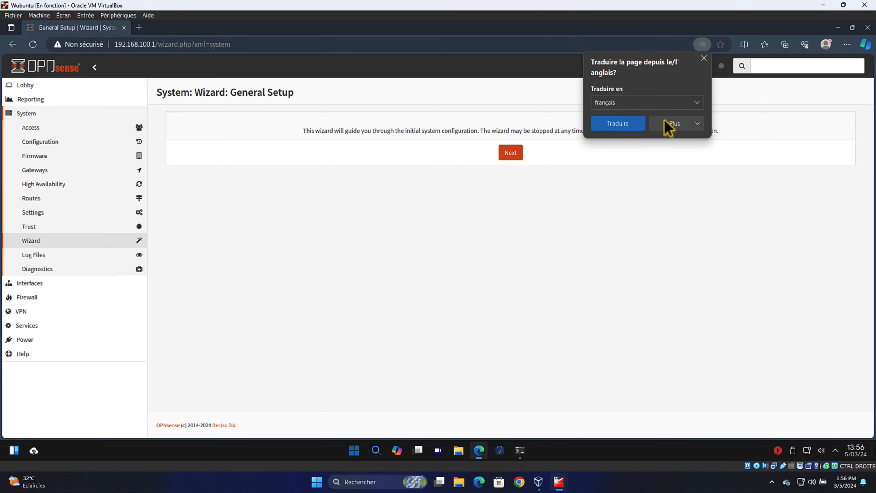
{"action": "left_click", "coordinate": [705, 59]}
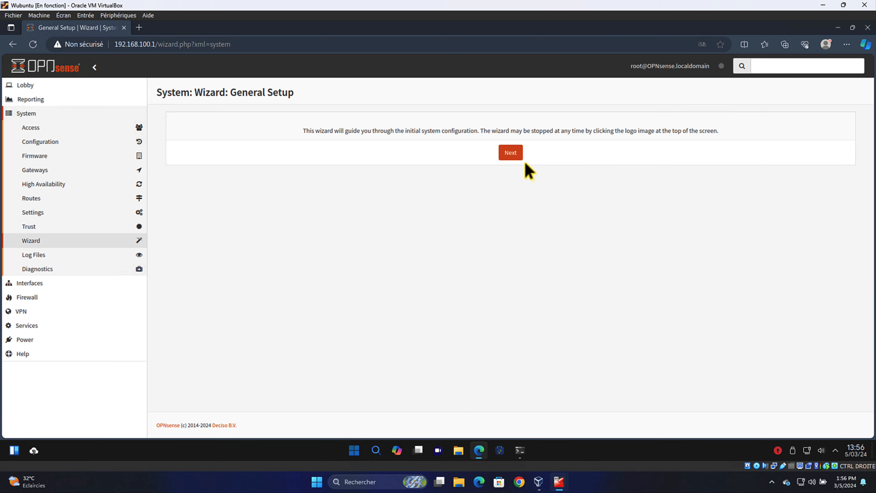
In the setup wizard's general information, set the hostname to opnsense, the domain to dirtech.local and the language to French
{"action": "left_click", "coordinate": [511, 156]}
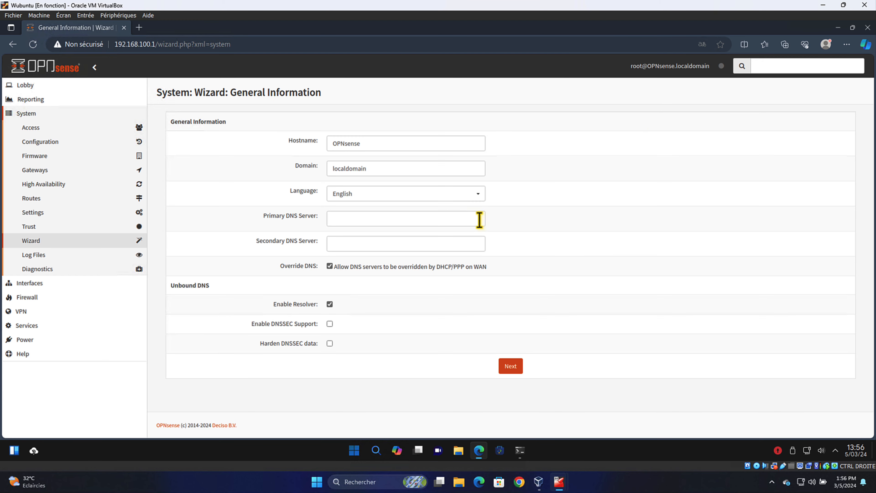
{"action": "left_click_drag", "start_coordinate": [344, 144], "coordinate": [328, 145]}
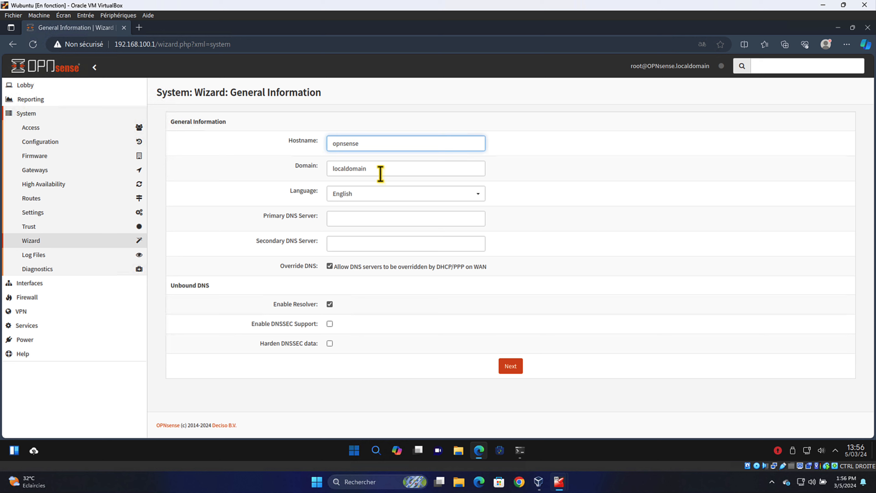
{"action": "left_click_drag", "start_coordinate": [365, 168], "coordinate": [326, 175]}
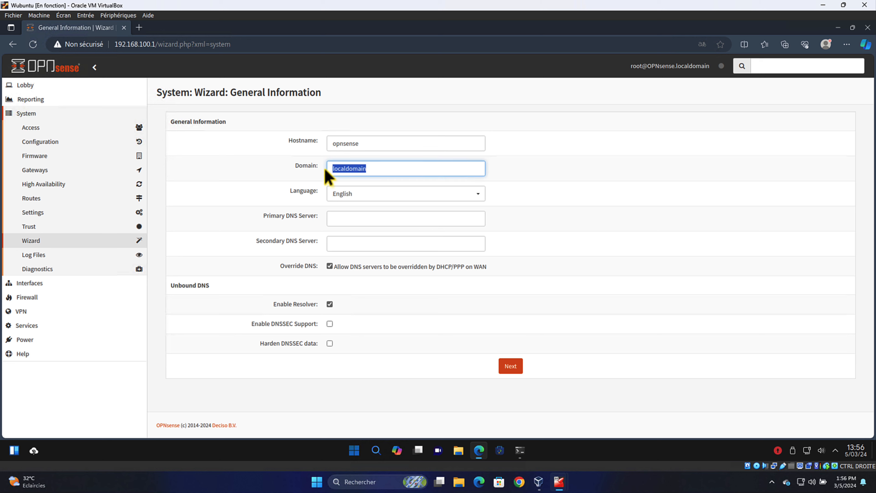
{"action": "type", "text": "dirtech.local"}
{"action": "double_click", "coordinate": [329, 169]}
{"action": "left_click", "coordinate": [405, 196]}
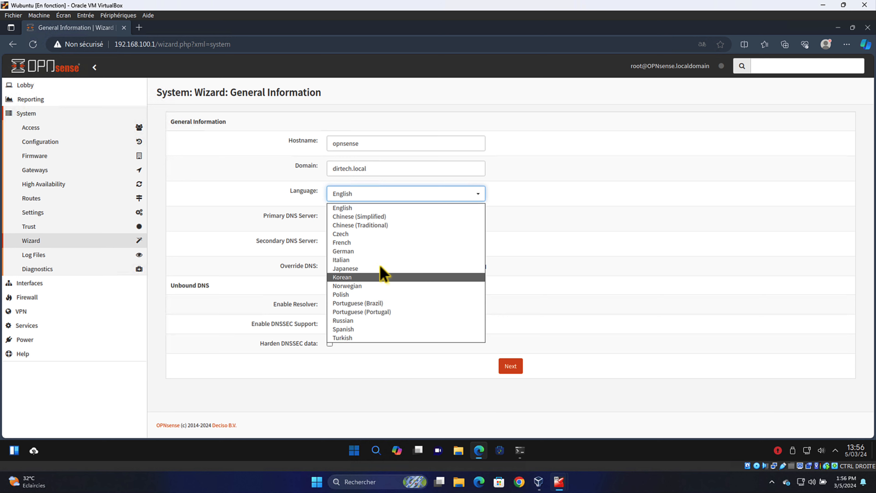
{"action": "left_click", "coordinate": [365, 245]}
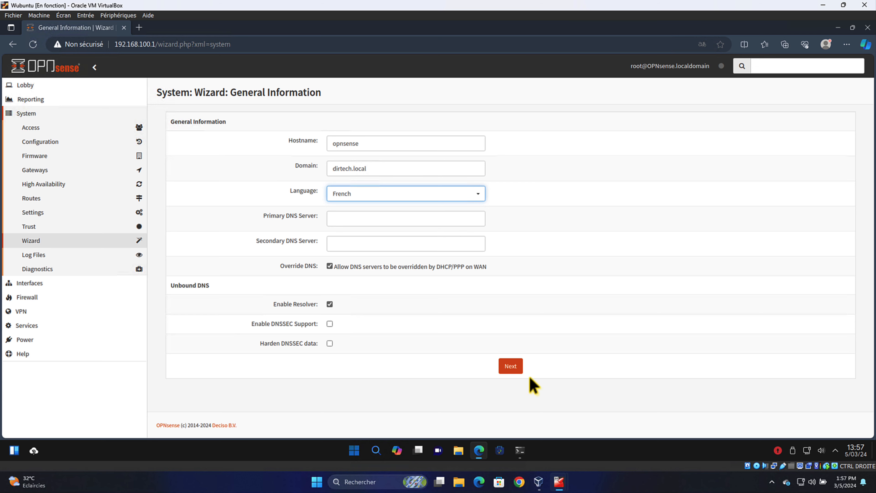
{"action": "left_click", "coordinate": [510, 368]}
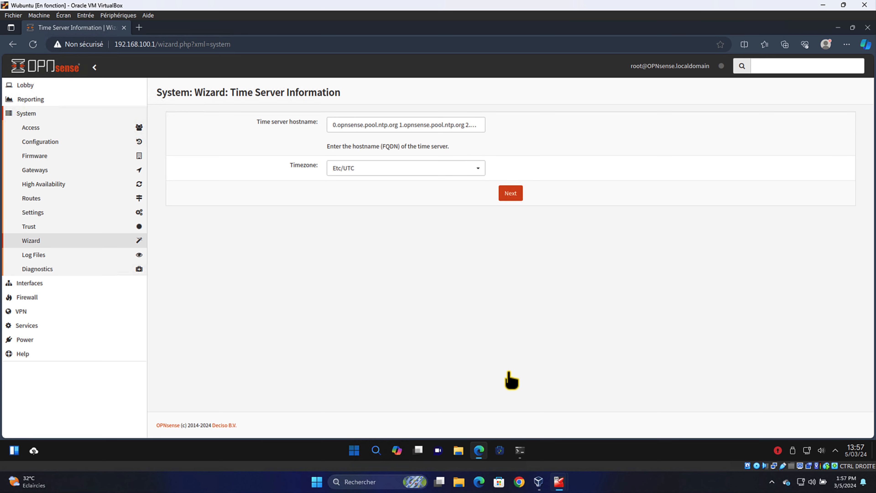
Set the wizard's timezone to Africa/Lome, keep the default time servers, and continue to the WAN settings
{"action": "left_click", "coordinate": [413, 170]}
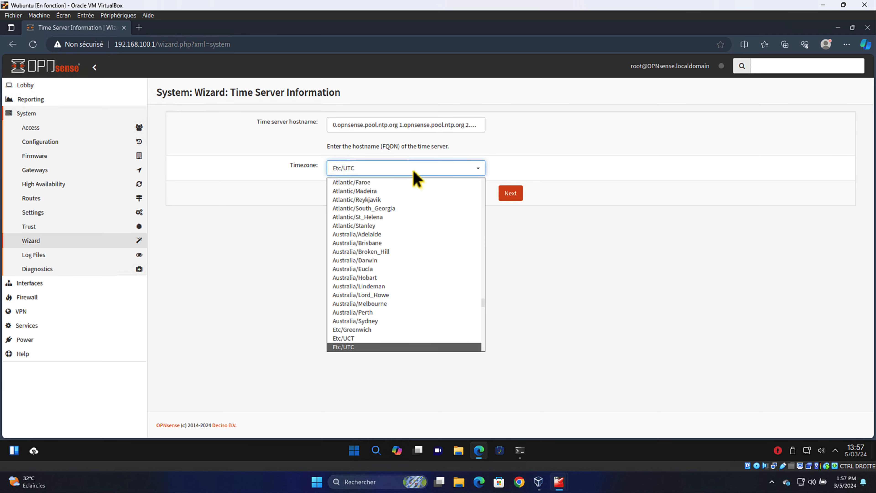
{"action": "scroll", "coordinate": [401, 293], "scroll_direction": "down", "scroll_amount": 2}
{"action": "scroll", "coordinate": [400, 296], "scroll_direction": "up", "scroll_amount": 5}
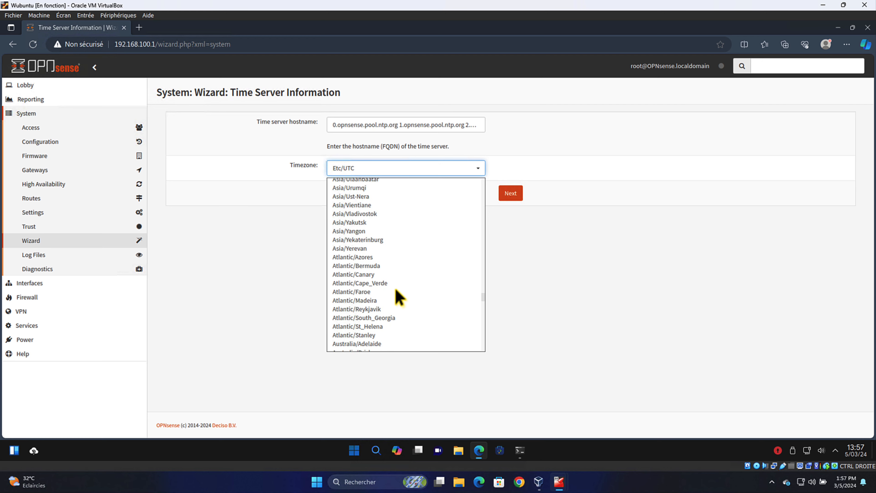
{"action": "scroll", "coordinate": [400, 297], "scroll_direction": "up", "scroll_amount": 20}
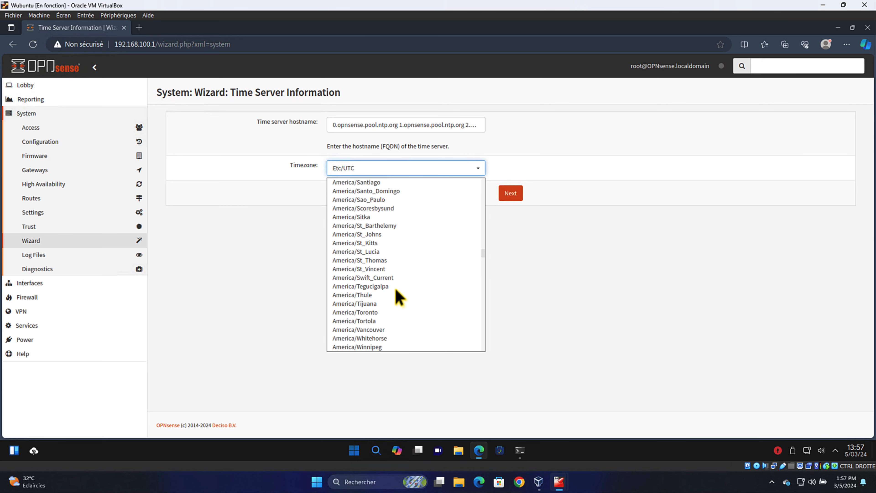
{"action": "scroll", "coordinate": [397, 292], "scroll_direction": "up", "scroll_amount": 20}
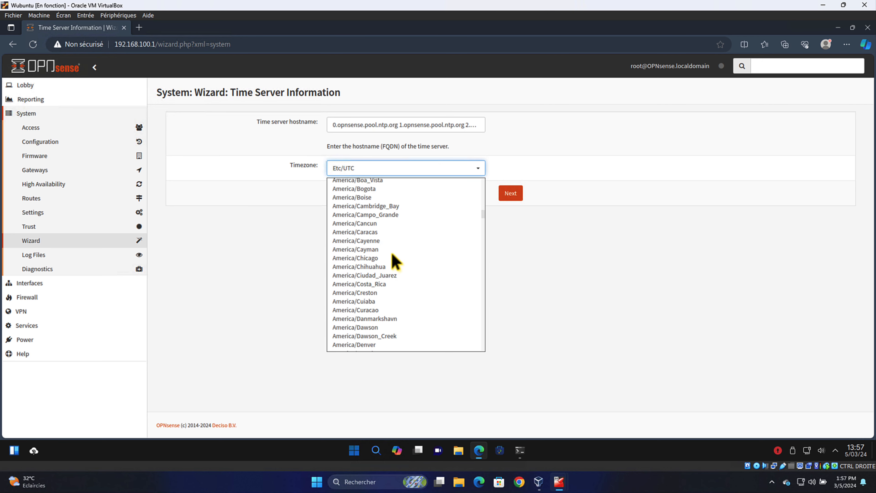
{"action": "scroll", "coordinate": [394, 255], "scroll_direction": "up", "scroll_amount": 20}
{"action": "left_click", "coordinate": [348, 179]}
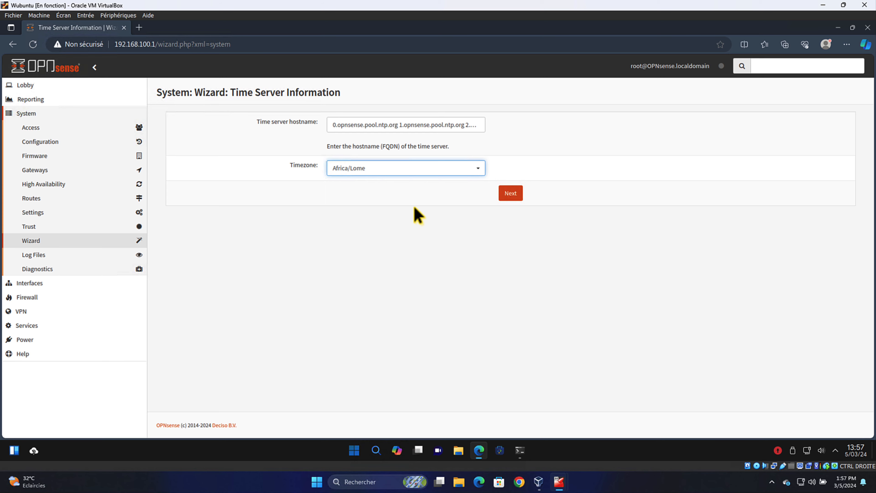
{"action": "left_click", "coordinate": [509, 196]}
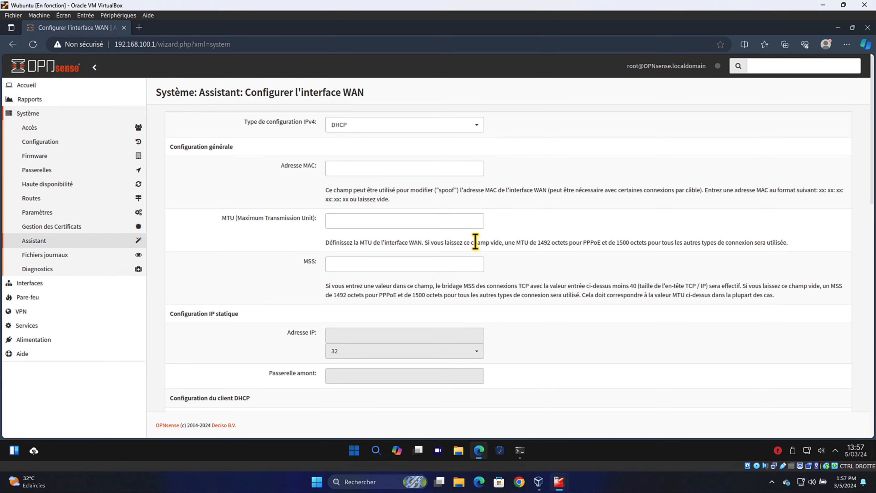
Accept the WAN interface settings with DHCP, and keep the LAN address 192.168.100.1 with subnet mask 24
{"action": "scroll", "coordinate": [518, 275], "scroll_direction": "down", "scroll_amount": 3}
{"action": "scroll", "coordinate": [516, 270], "scroll_direction": "down", "scroll_amount": 15}
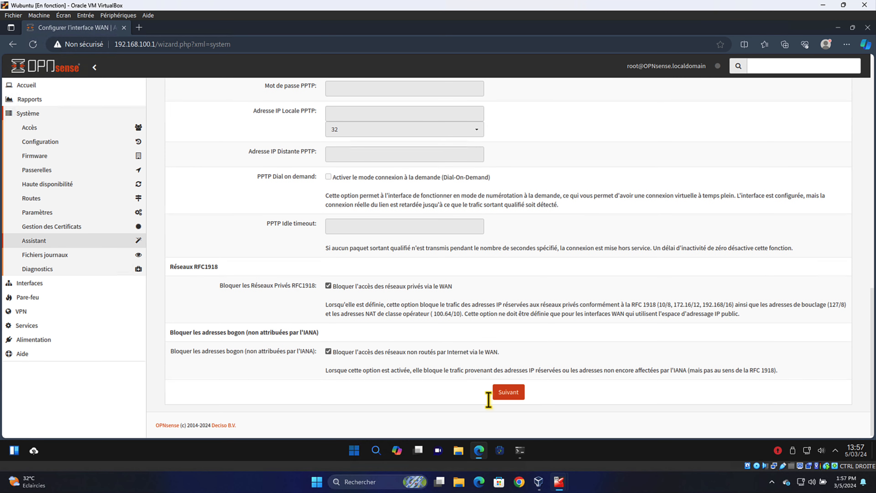
{"action": "left_click", "coordinate": [510, 393]}
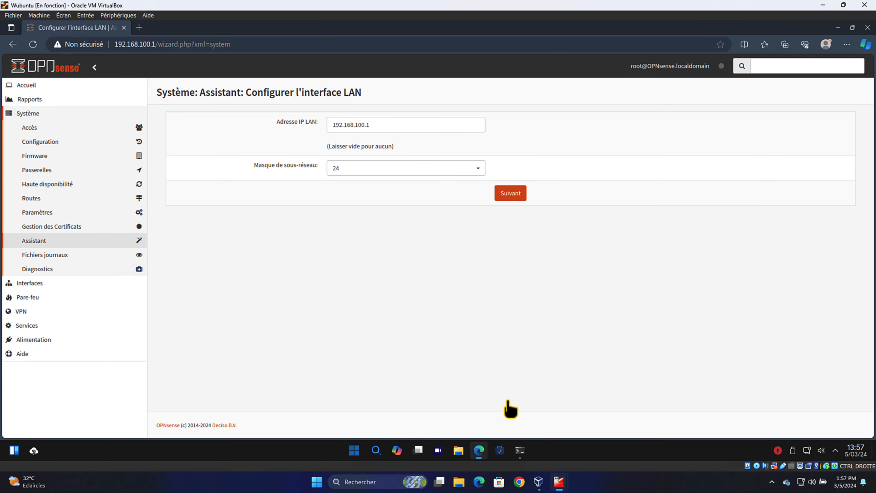
{"action": "left_click", "coordinate": [511, 193]}
Enter and confirm a new root password, and reload the configuration to apply the wizard's changes
{"action": "left_click", "coordinate": [352, 123]}
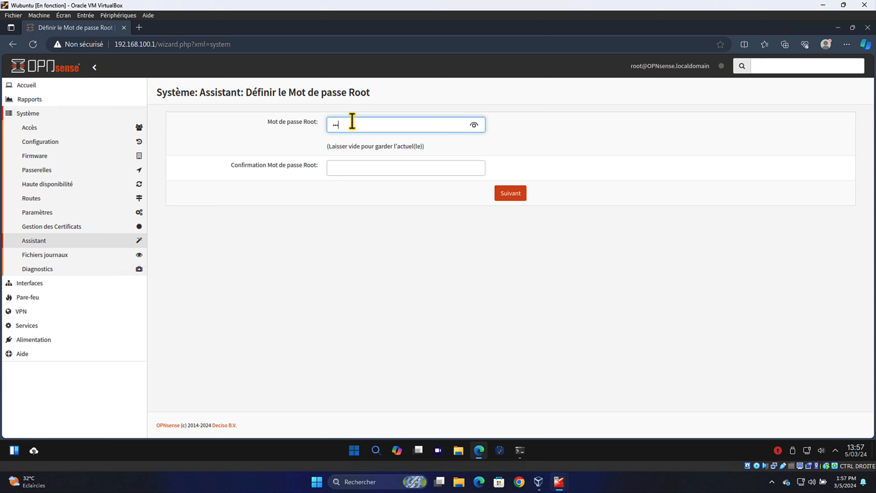
{"action": "key", "text": "Tab"}
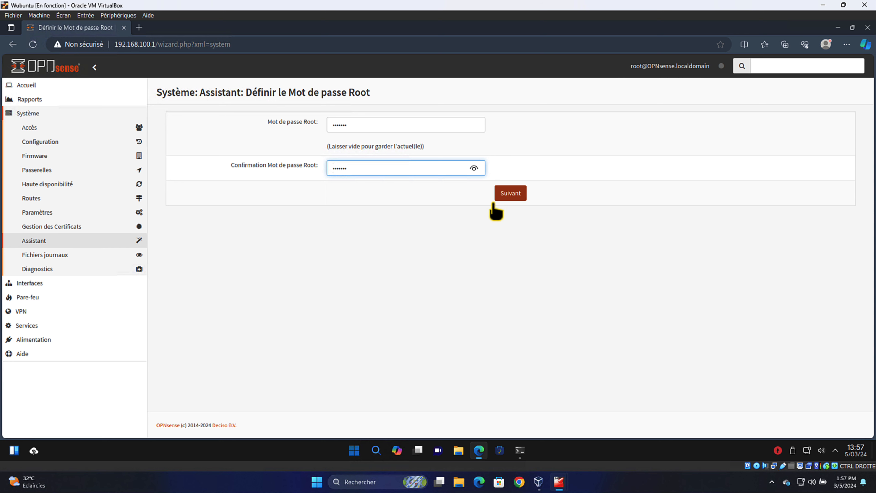
{"action": "left_click", "coordinate": [515, 198]}
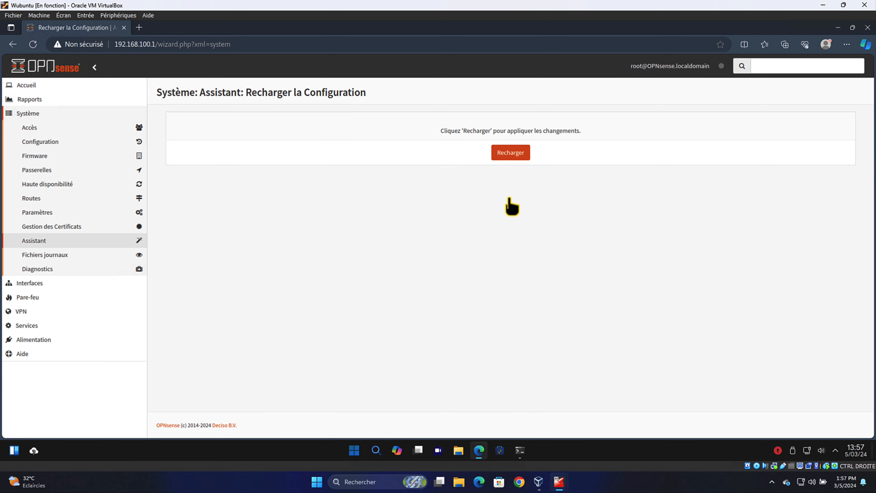
{"action": "left_click", "coordinate": [512, 157]}
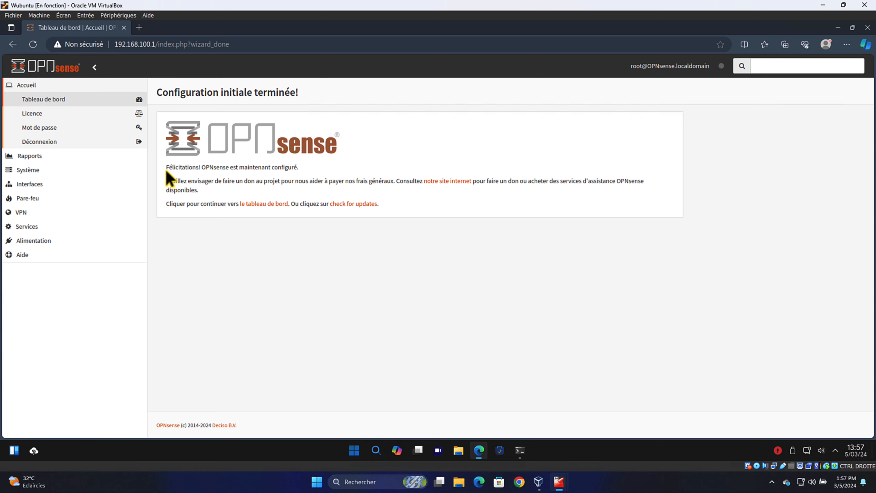
Continue from the wizard's completion page to the dashboard, and open the Interfaces section
{"action": "left_click_drag", "start_coordinate": [168, 170], "coordinate": [309, 175]}
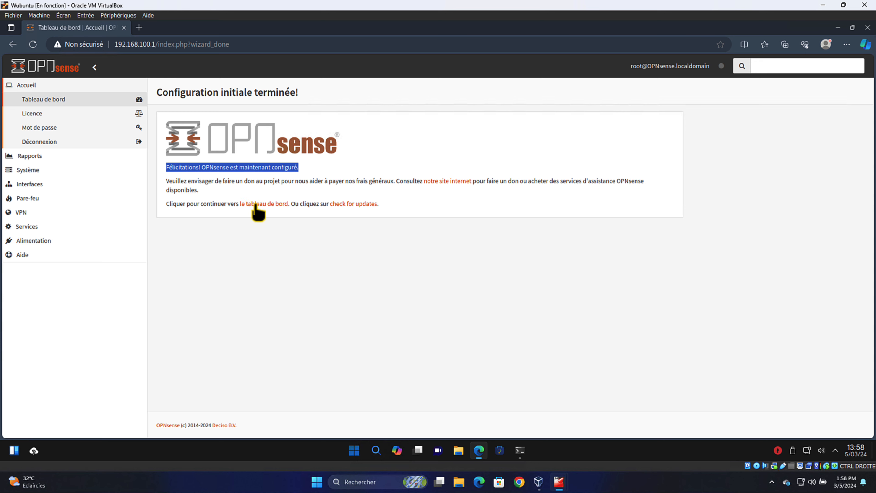
{"action": "left_click", "coordinate": [270, 205]}
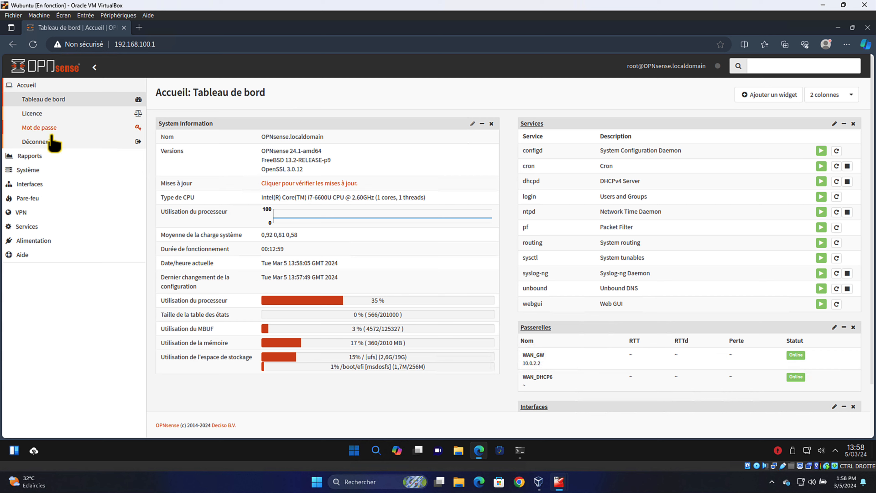
{"action": "left_click", "coordinate": [29, 185]}
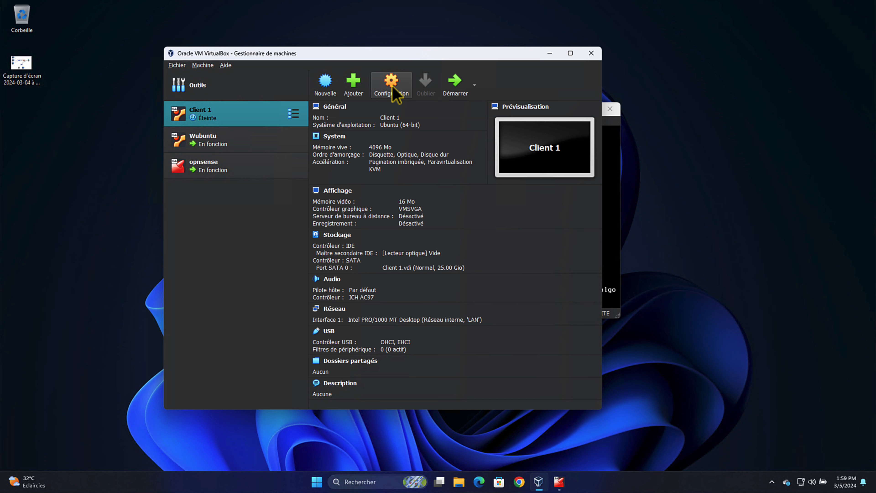
Set Client 1's first network adapter to the NAT network (Réseau NAT) named DMZ, review its advanced options, and save the settings
{"action": "left_click", "coordinate": [392, 87]}
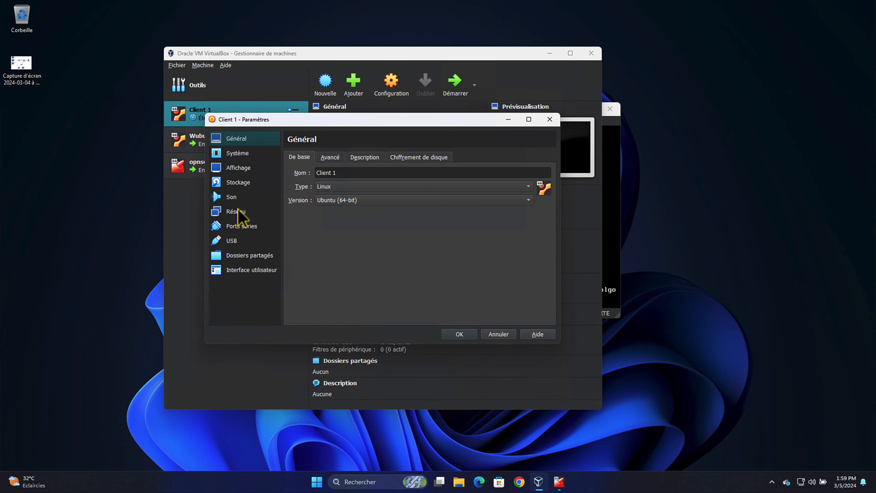
{"action": "left_click", "coordinate": [237, 211]}
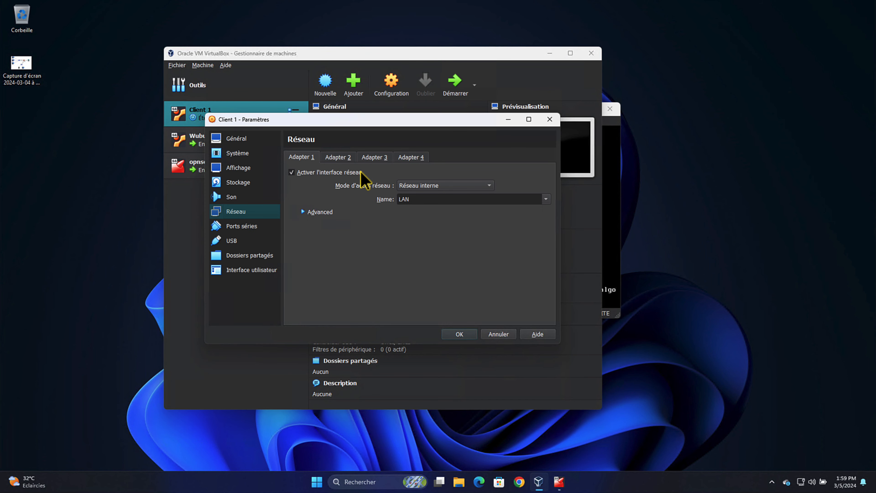
{"action": "left_click", "coordinate": [427, 186]}
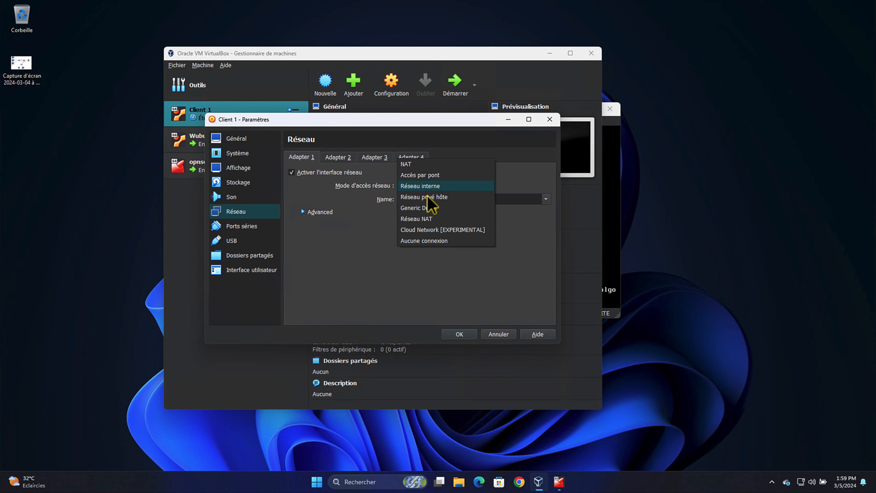
{"action": "left_click", "coordinate": [427, 219]}
{"action": "left_click", "coordinate": [503, 203]}
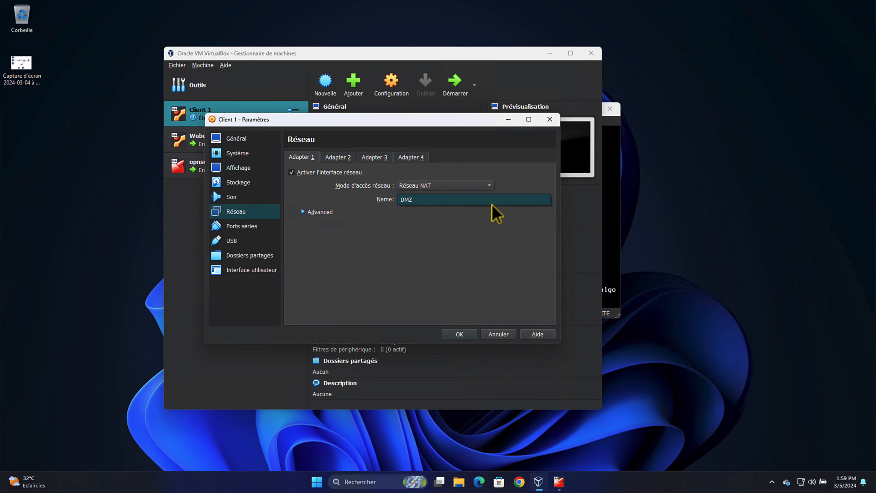
{"action": "left_click", "coordinate": [310, 212]}
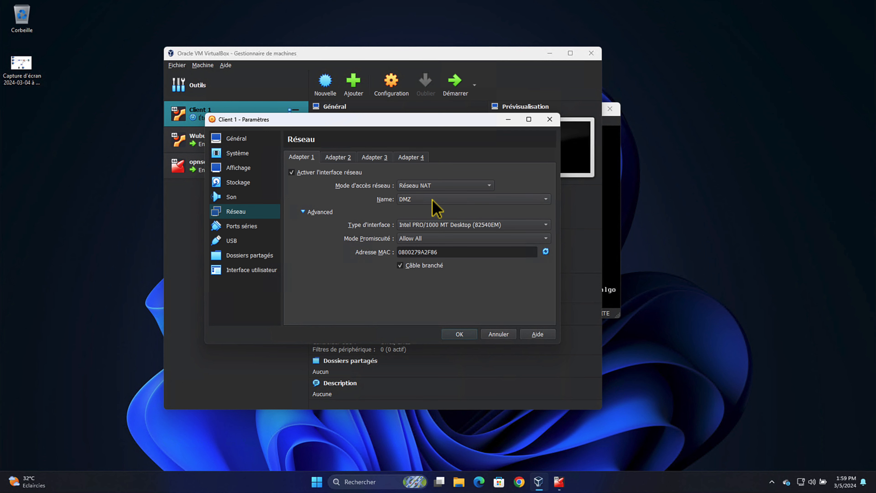
{"action": "left_click", "coordinate": [353, 287]}
{"action": "left_click", "coordinate": [450, 333]}
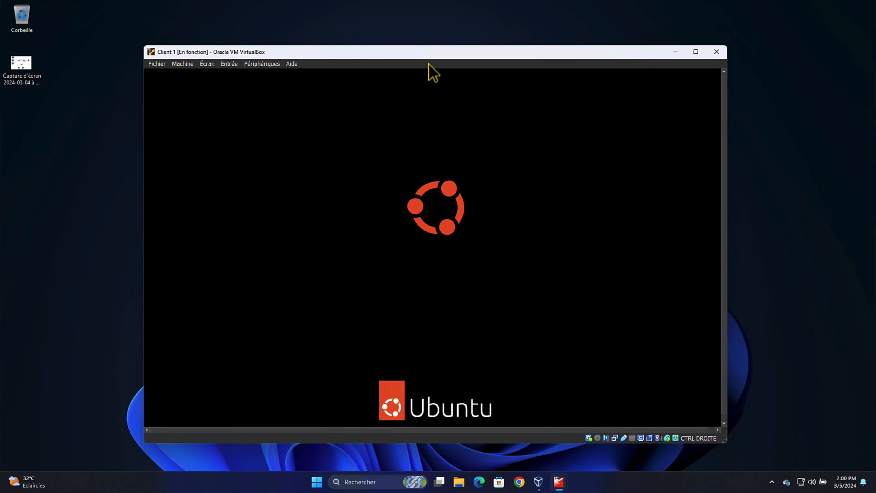
In Client 1's Ubuntu terminal, run ip a and highlight the IPv4 address of enp0s3
{"action": "left_click_drag", "start_coordinate": [286, 97], "coordinate": [391, 147]}
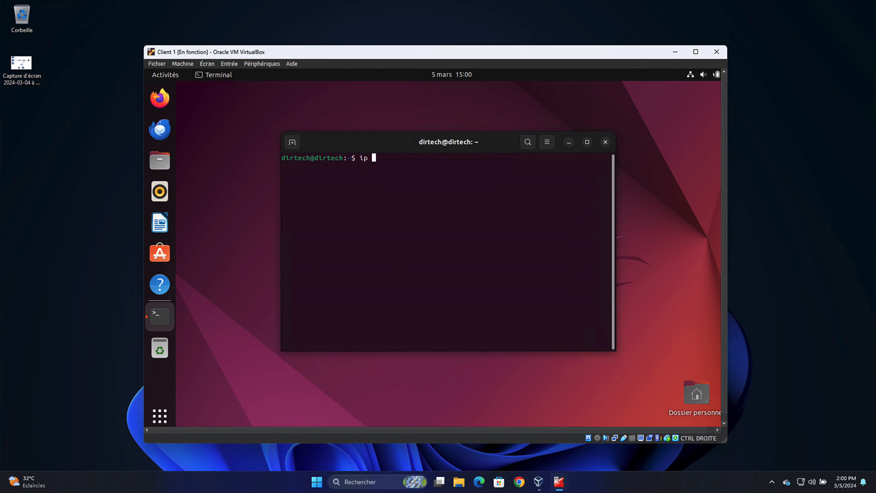
{"action": "key", "text": "Return"}
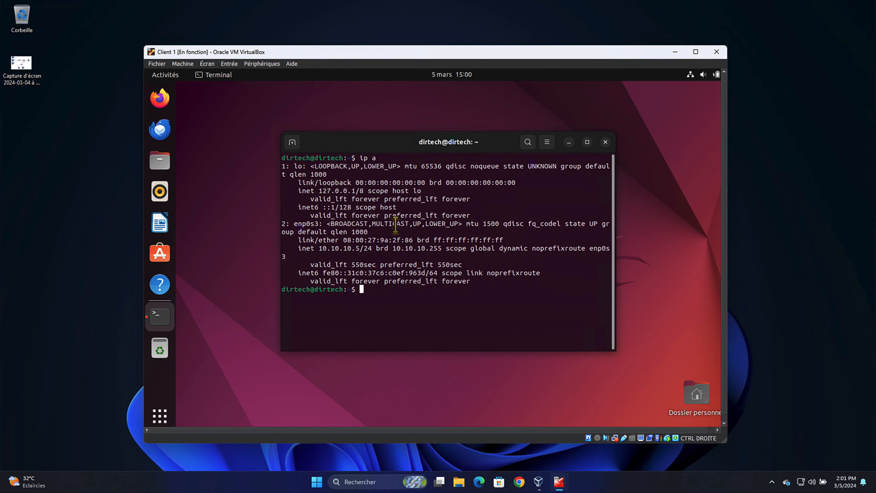
{"action": "left_click_drag", "start_coordinate": [319, 252], "coordinate": [368, 252]}
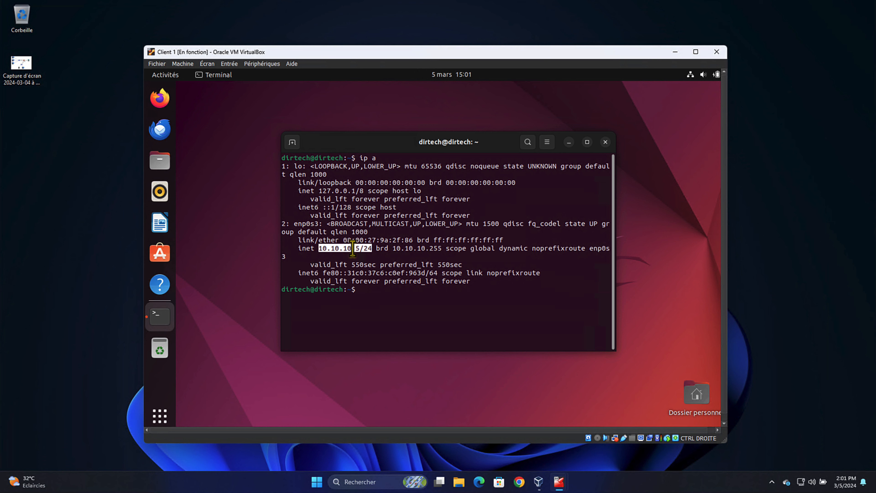
Test Client 1's internet connectivity by pinging 1.1.1.1, highlight the replies, and stop the ping
{"action": "left_click", "coordinate": [368, 294]}
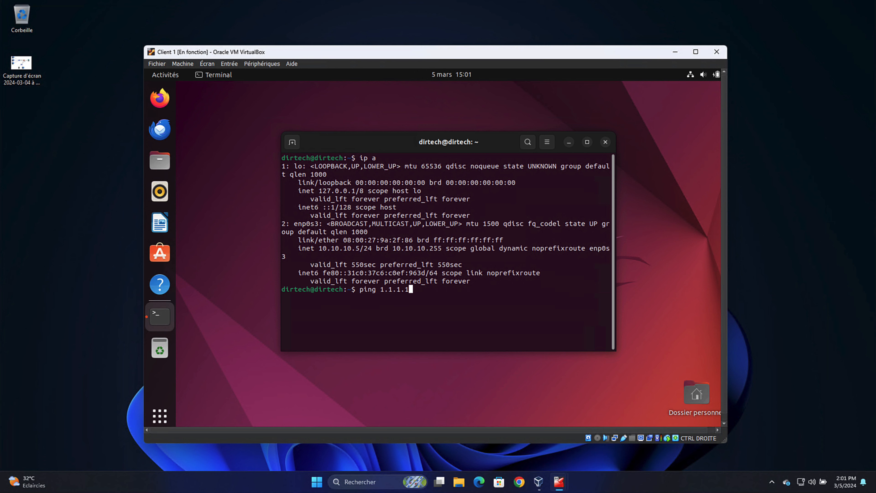
{"action": "key", "text": "Return"}
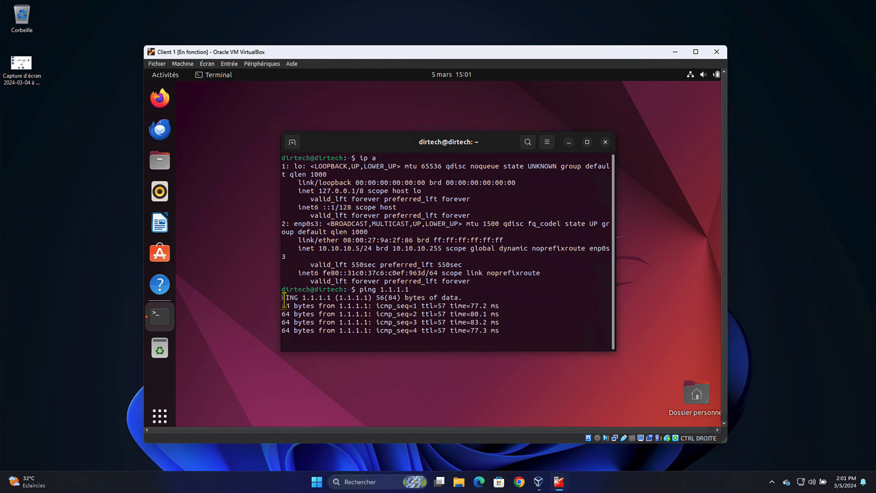
{"action": "left_click_drag", "start_coordinate": [286, 297], "coordinate": [463, 331]}
{"action": "left_click", "coordinate": [442, 264]}
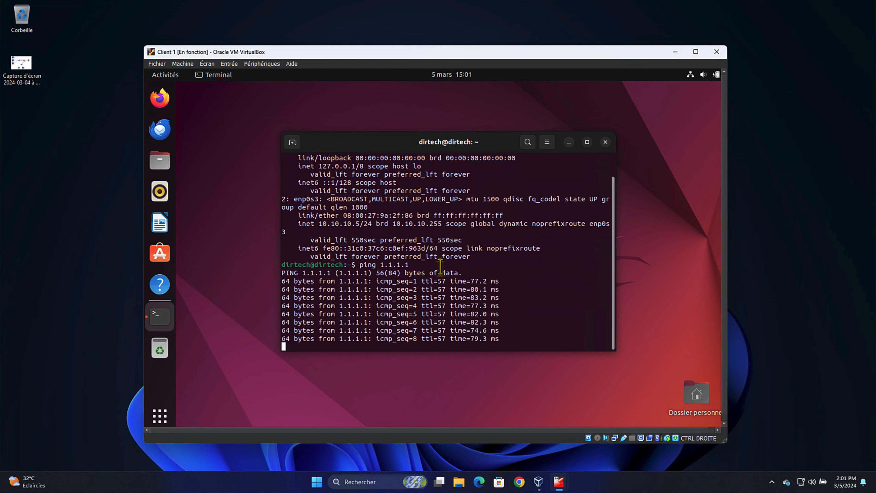
{"action": "key", "text": "ctrl+c"}
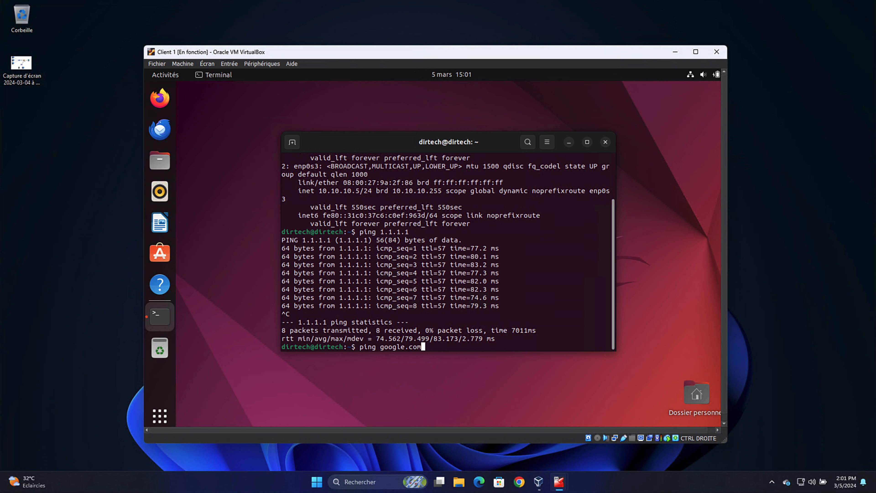
Ping google.com from Client 1, widen the terminal window so each reply fits on one line, and stop the ping
{"action": "key", "text": "Return"}
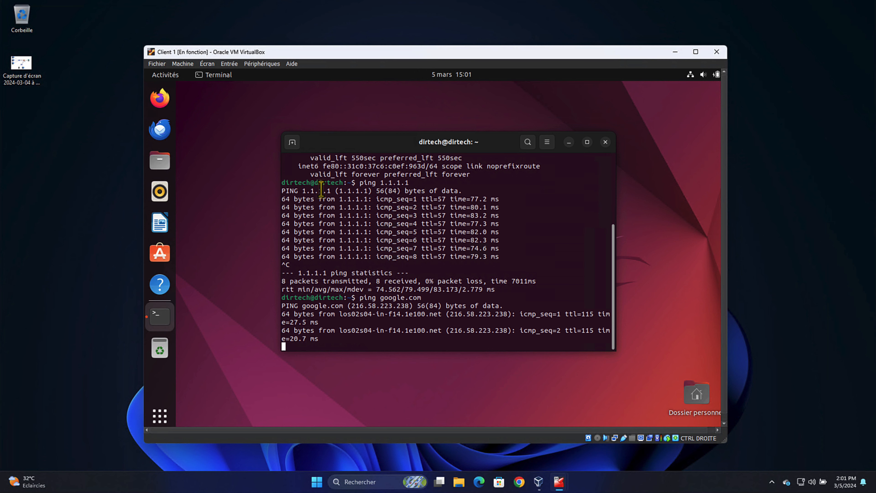
{"action": "left_click_drag", "start_coordinate": [279, 238], "coordinate": [204, 236]}
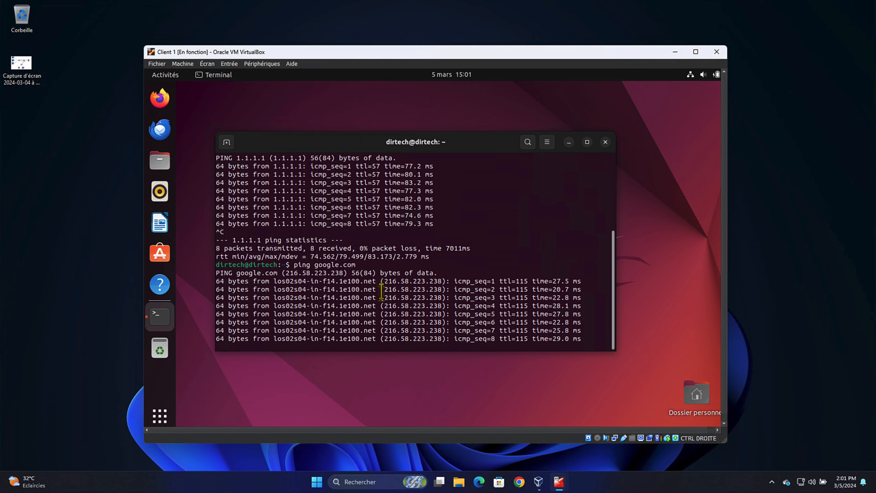
{"action": "key", "text": "ctrl+c"}
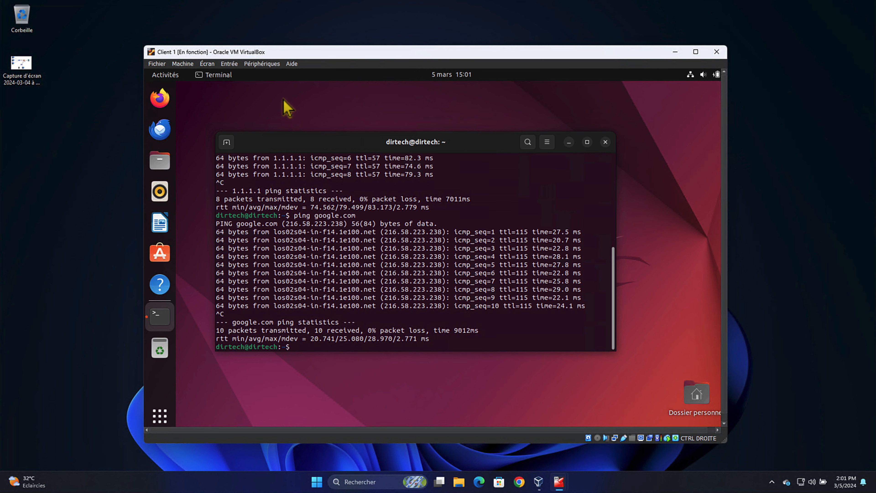
View the network diagram screenshot saved on the desktop to review the LAN, DMZ and WAN layout, and close it
{"action": "left_click", "coordinate": [14, 72]}
{"action": "double_click", "coordinate": [15, 74]}
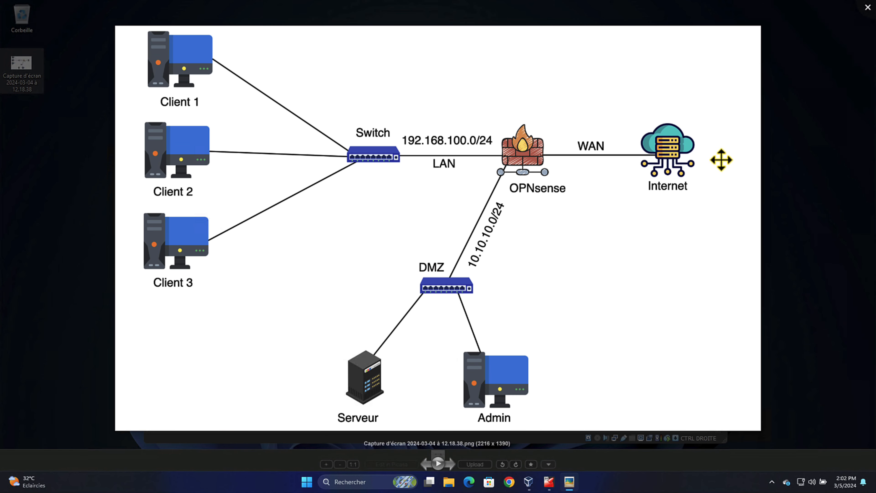
{"action": "left_click", "coordinate": [867, 8]}
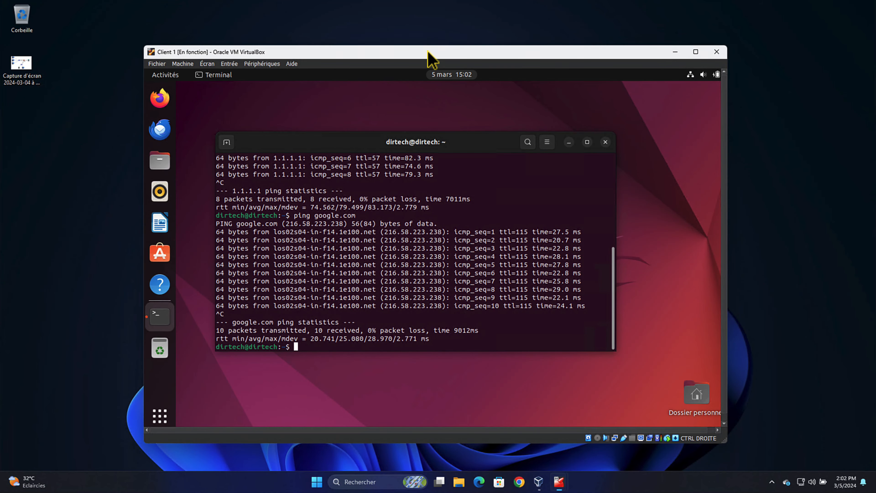
Move Client 1's window slightly upward and switch to the Wubuntu machine showing the OPNsense dashboard
{"action": "left_click_drag", "start_coordinate": [429, 54], "coordinate": [429, 48]}
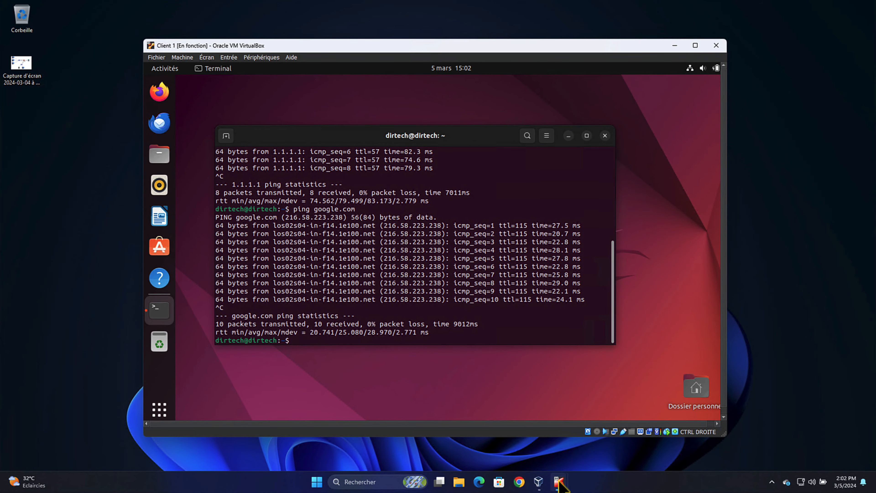
{"action": "mouse_move", "coordinate": [556, 484]}
{"action": "left_click", "coordinate": [579, 440]}
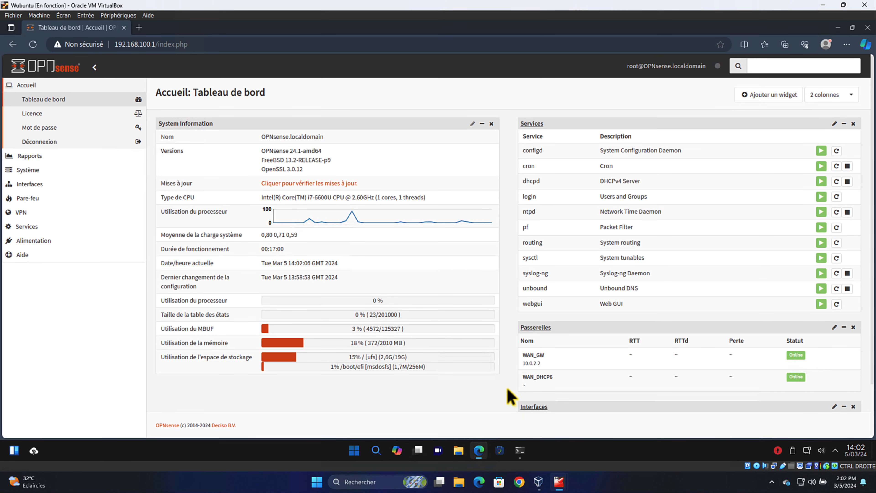